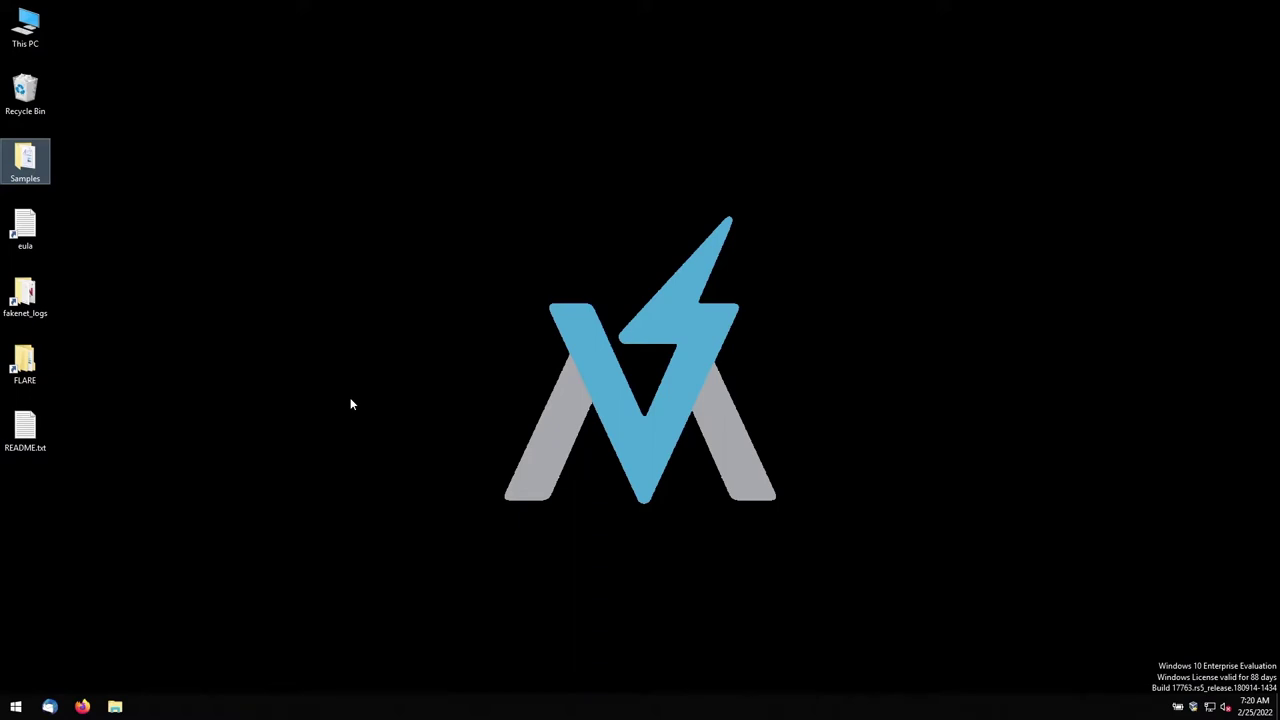
# Open 'Suspicous link .rtf' in WordPad and copy its first link, shorturl.at/jkE27
pyautogui.click(113, 707)
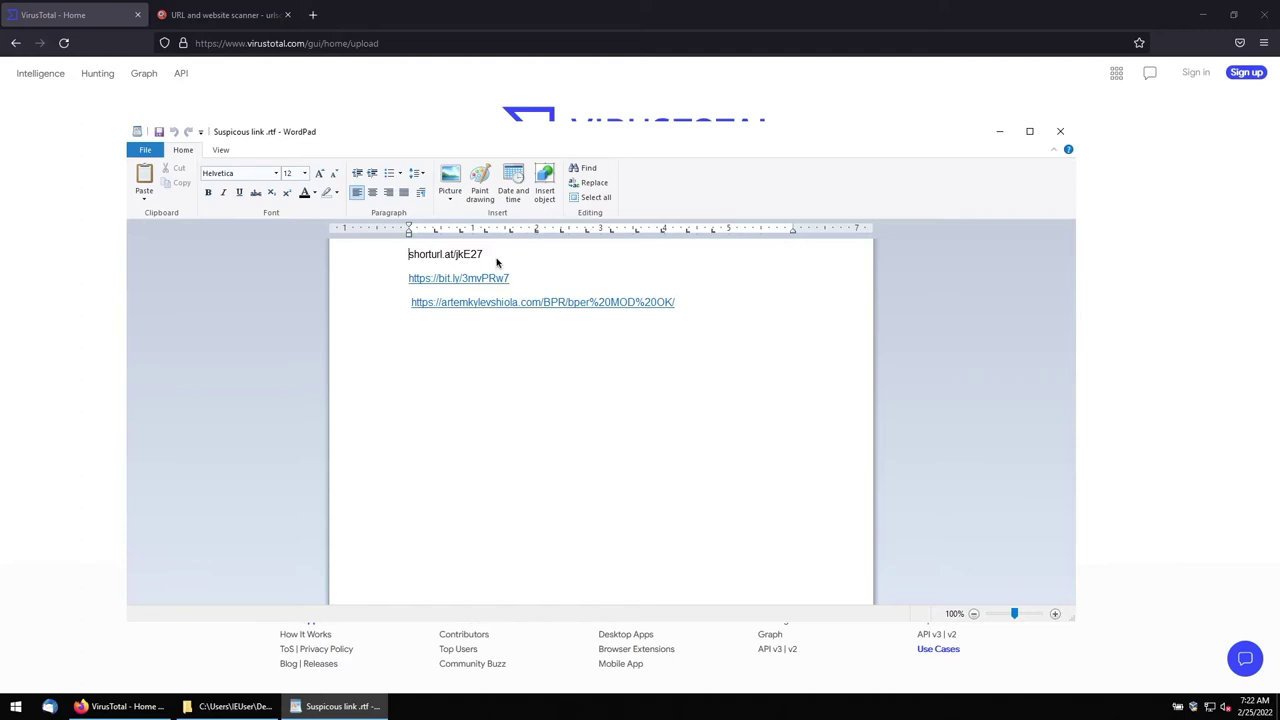
pyautogui.moveTo(488, 255); pyautogui.dragTo(409, 257)
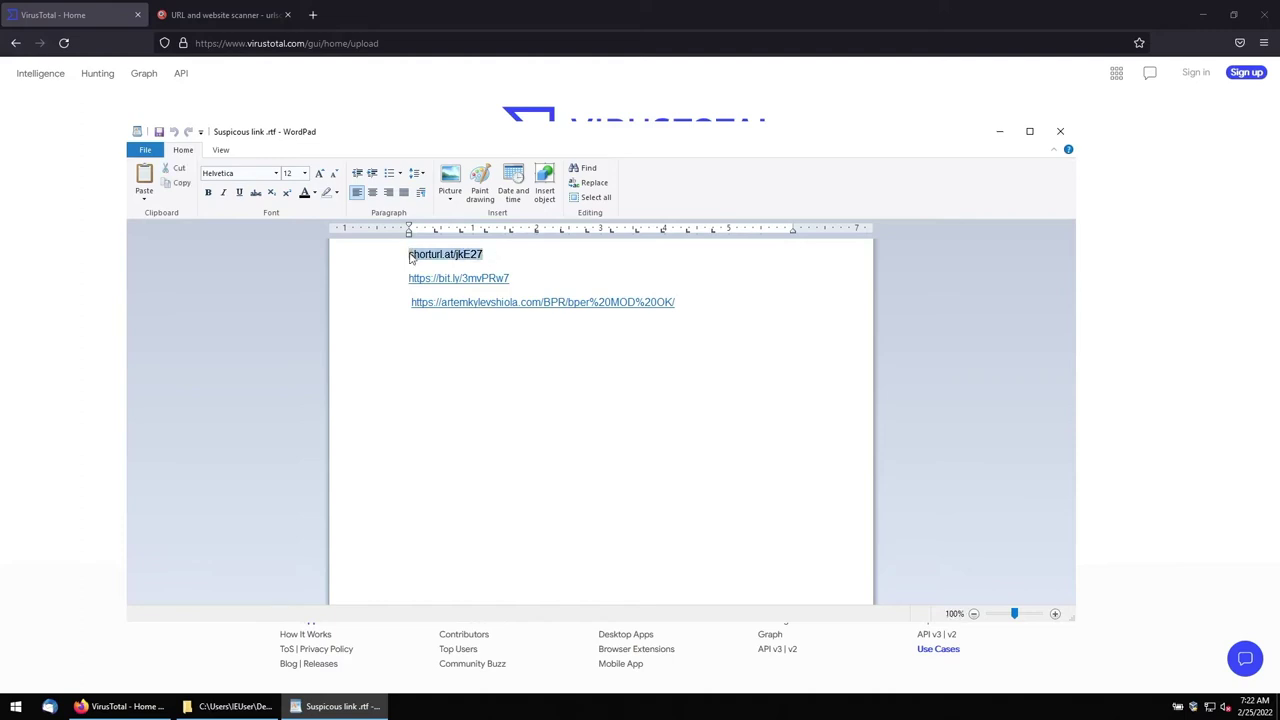
pyautogui.rightClick(410, 257)
pyautogui.click(425, 276)
# Look up shorturl.at/jkE27 as a URL in VirusTotal, showing a 2/93 detection score
pyautogui.click(66, 18)
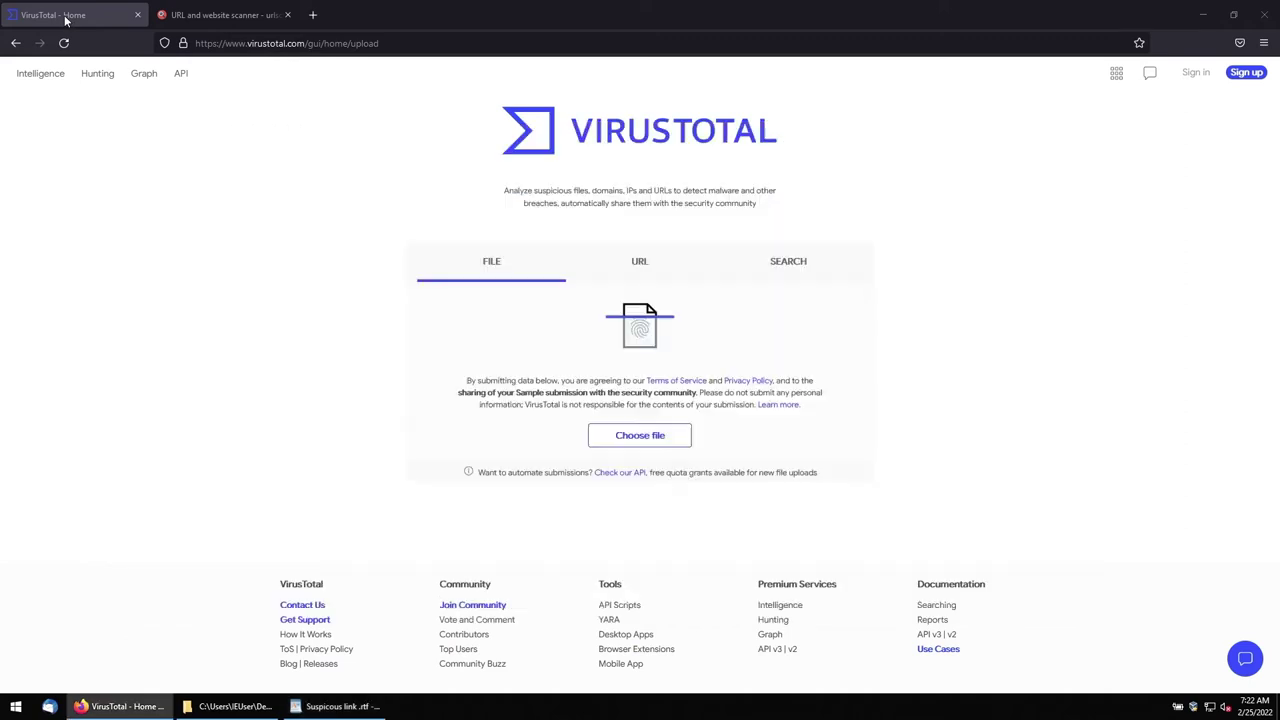
pyautogui.click(636, 268)
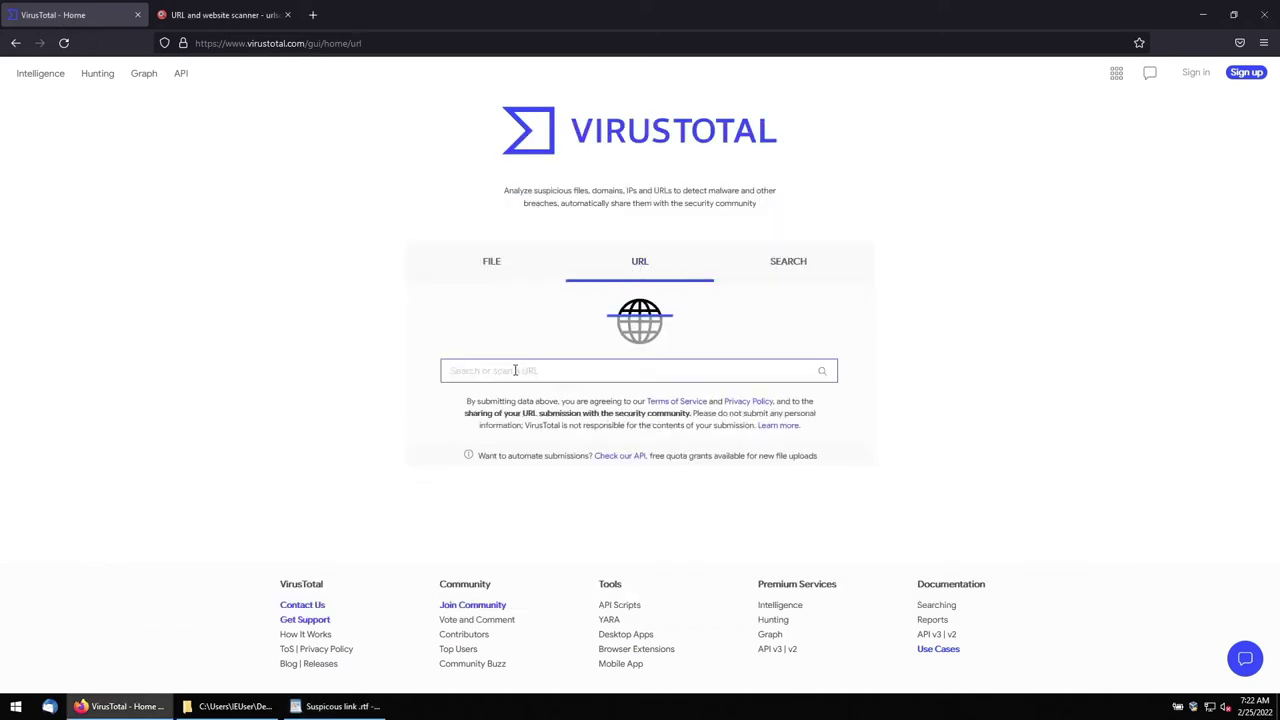
pyautogui.rightClick(515, 370)
pyautogui.click(540, 470)
pyautogui.press('Return')
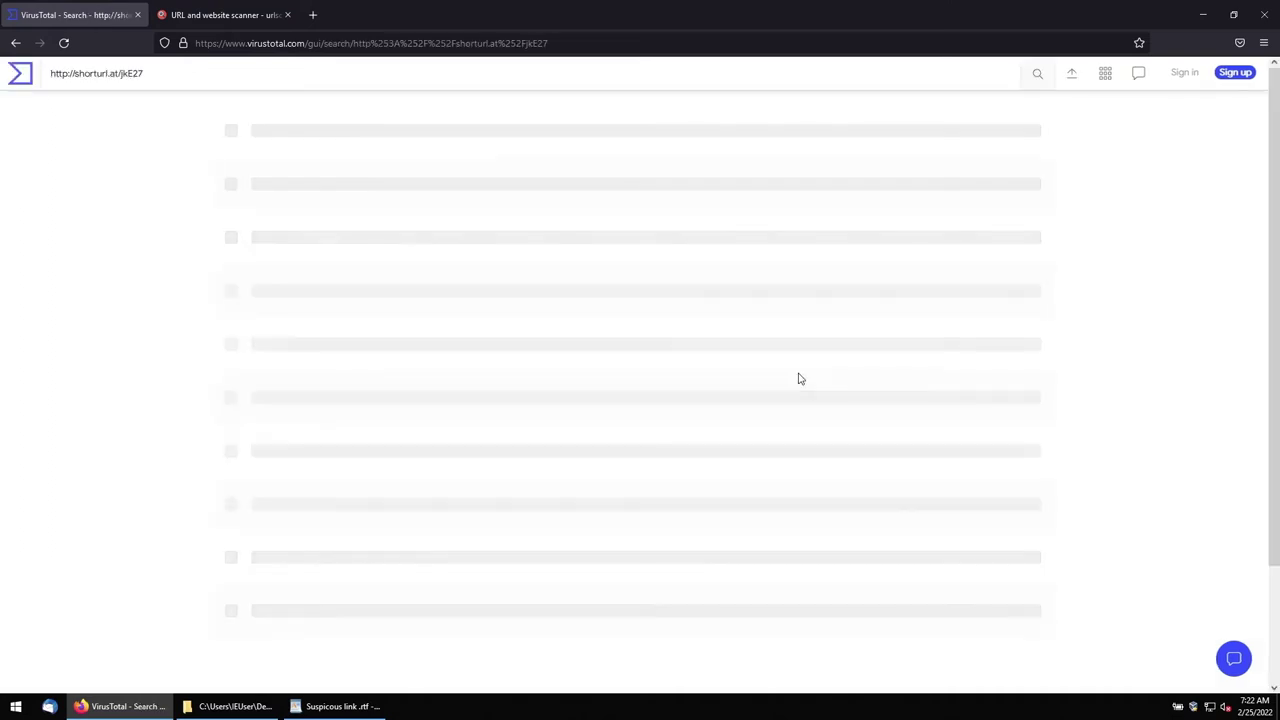
pyautogui.doubleClick(263, 160)
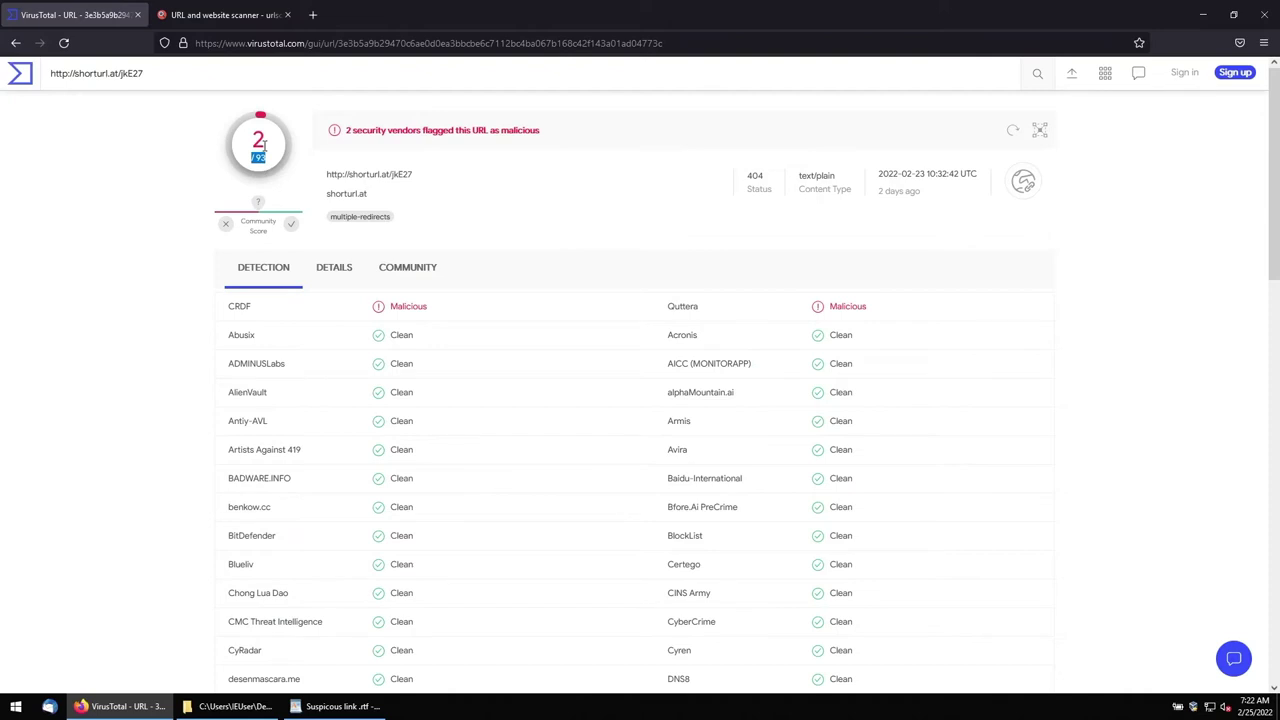
pyautogui.click(324, 273)
pyautogui.click(330, 272)
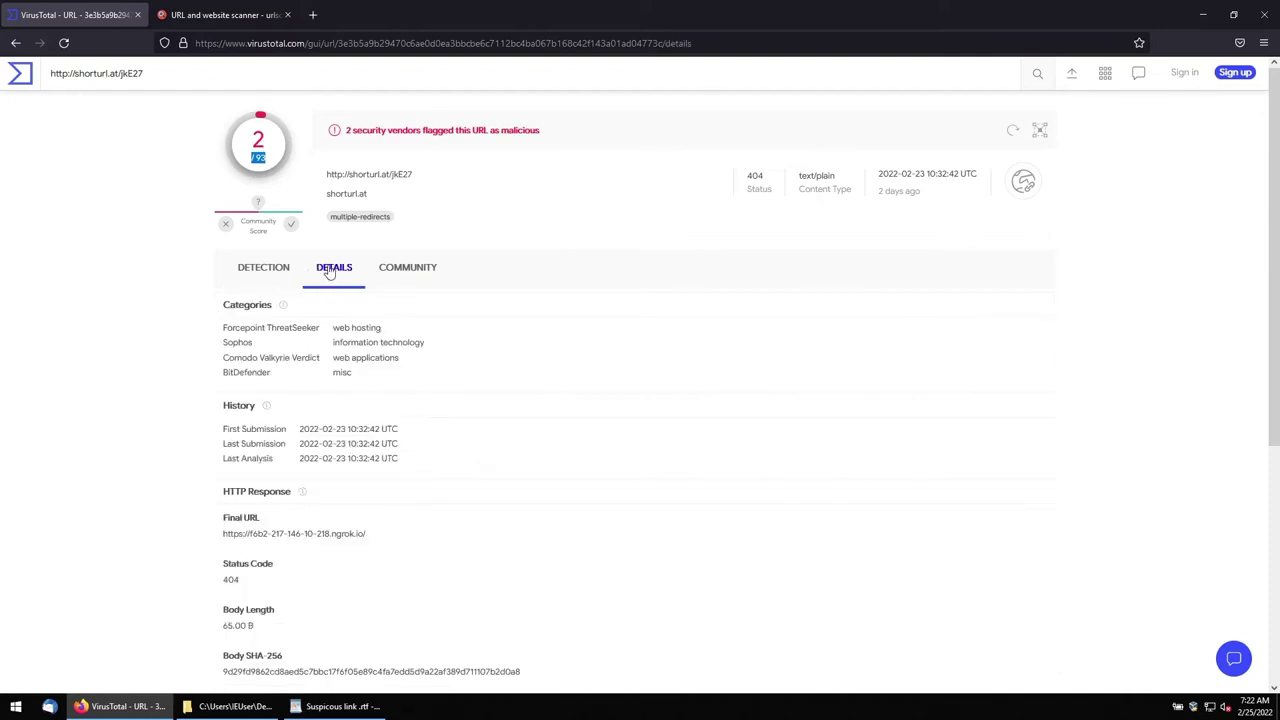
pyautogui.scroll(-1, 231, 441)
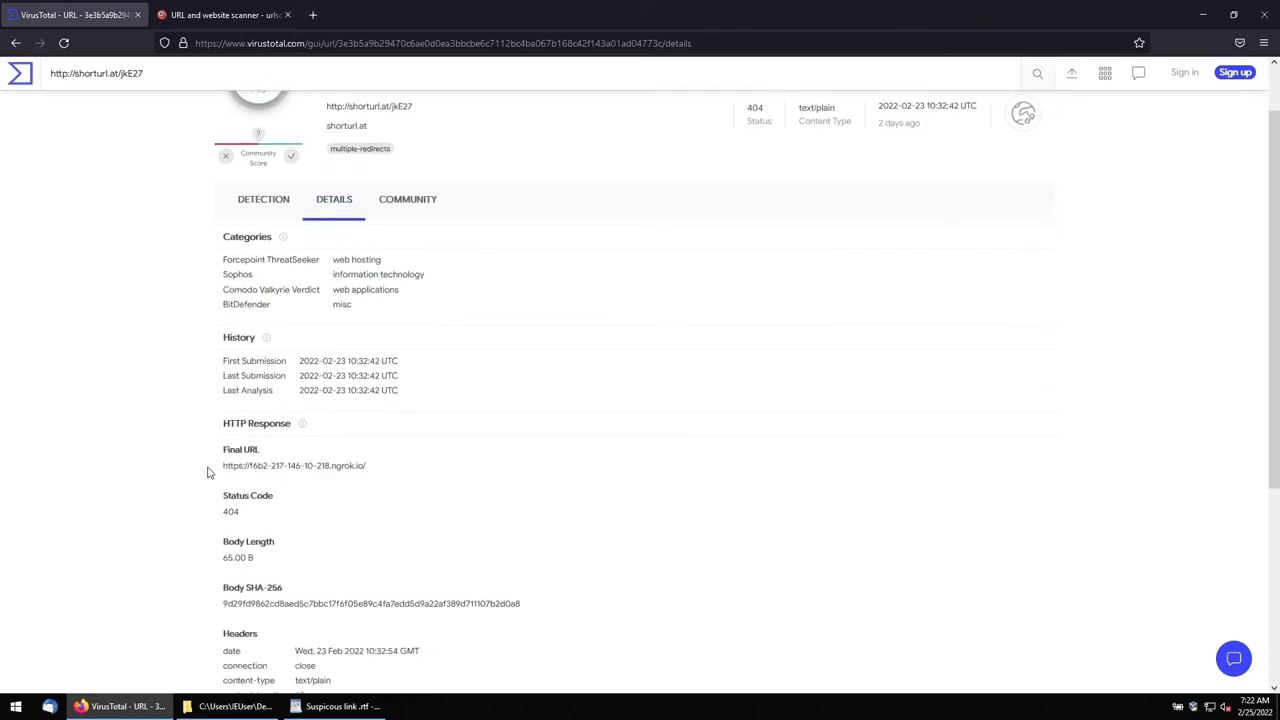
pyautogui.click(340, 708)
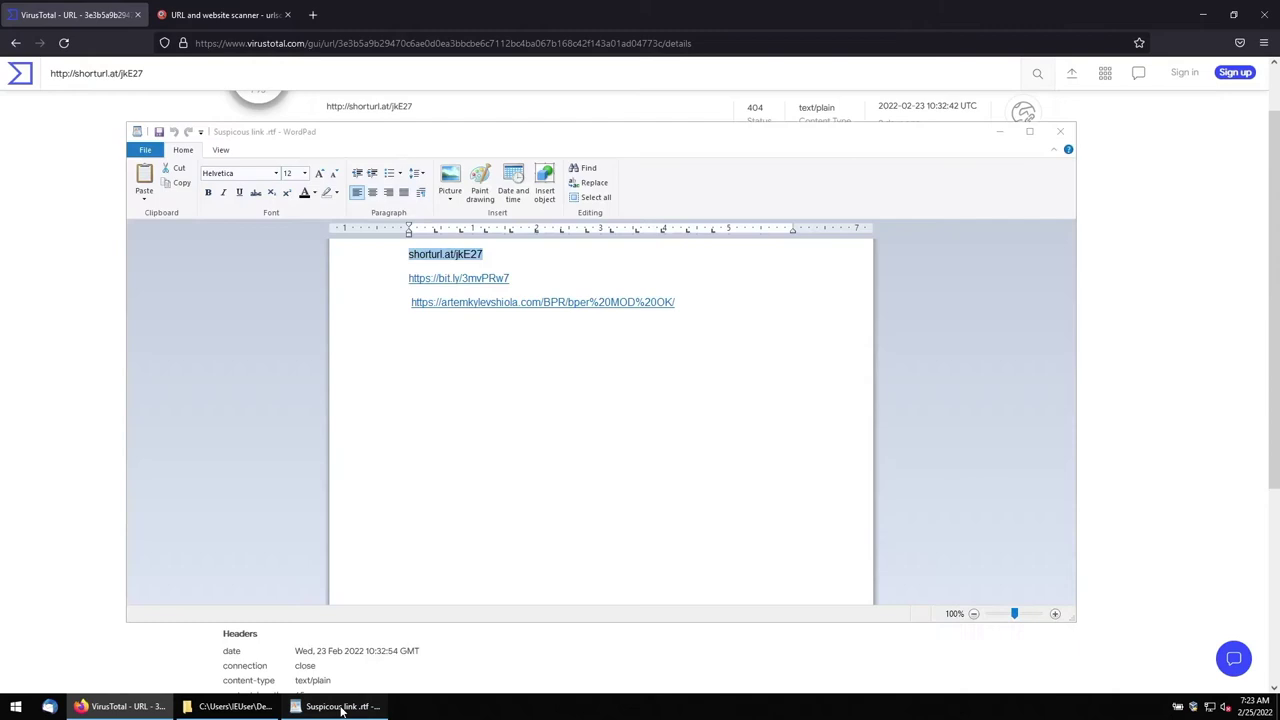
pyautogui.click(1000, 134)
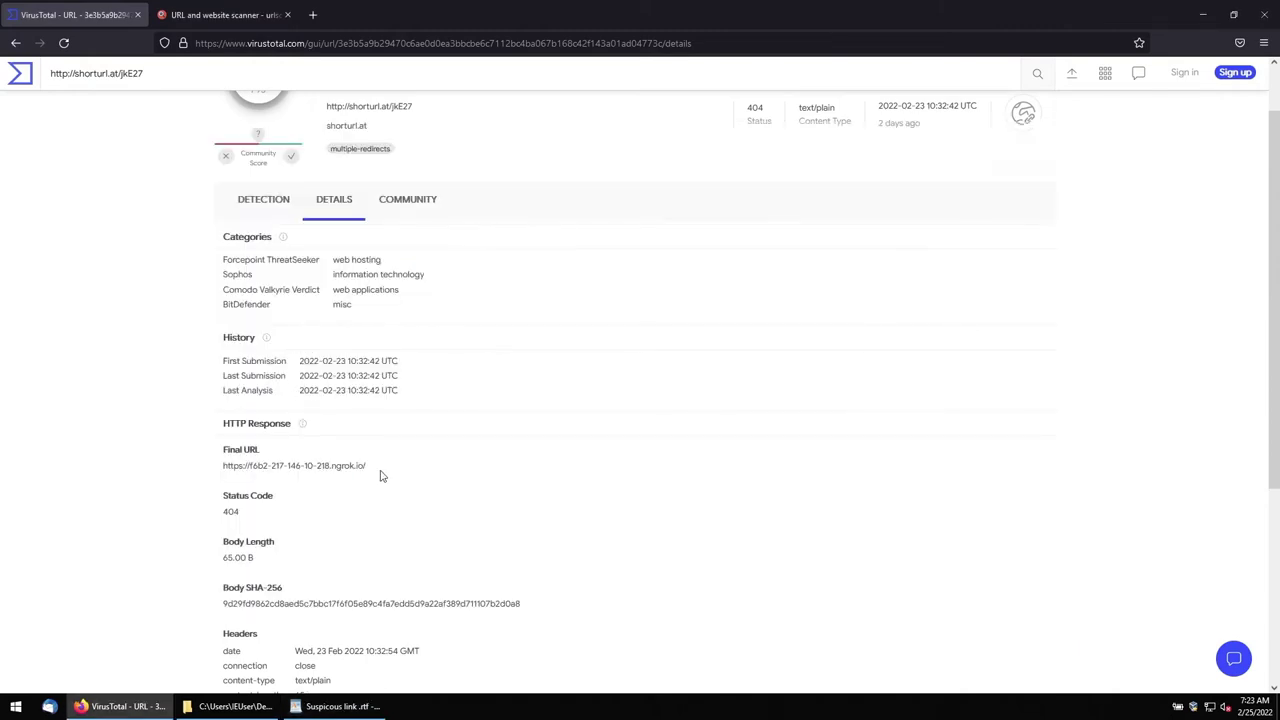
pyautogui.moveTo(366, 466); pyautogui.dragTo(220, 473)
pyautogui.click(220, 473)
pyautogui.moveTo(366, 466); pyautogui.dragTo(211, 467)
pyautogui.click(211, 467)
pyautogui.scroll(2, 224, 516)
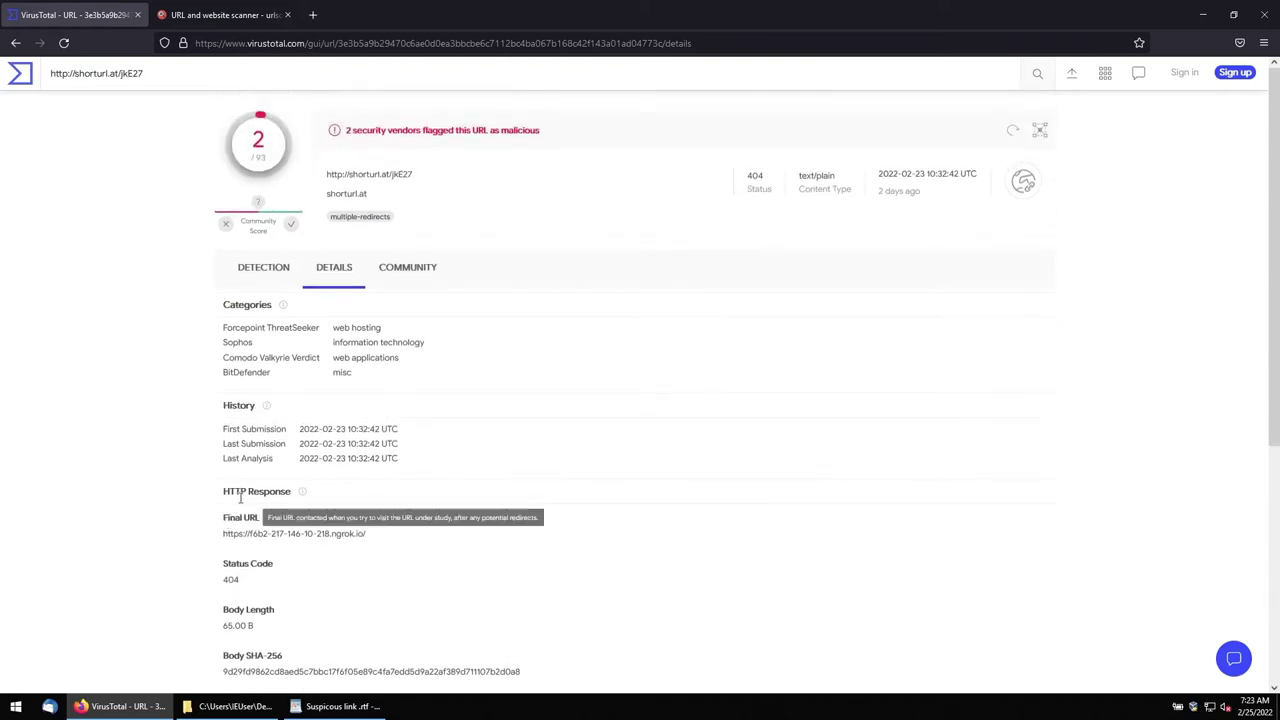
# Run a public urlscan.io scan of shorturl.at/jkE27 and view the full page screenshot
pyautogui.click(200, 17)
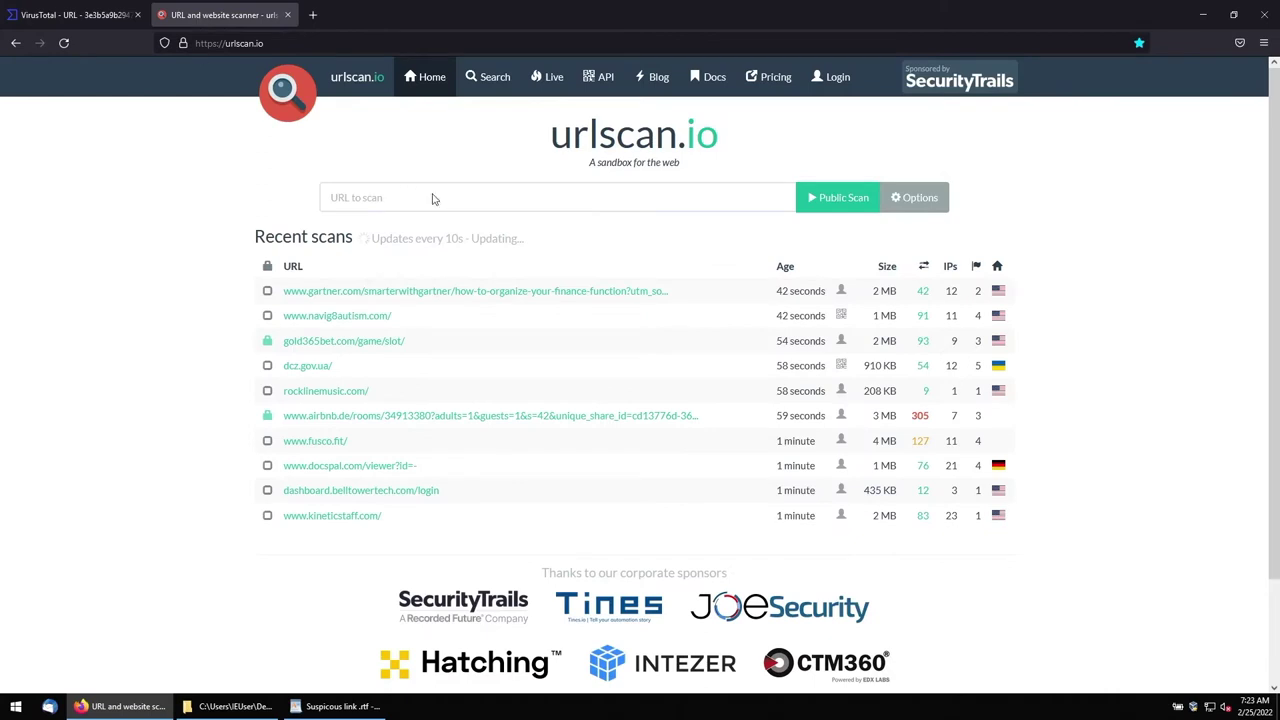
pyautogui.click(421, 195)
pyautogui.hotkey('ctrl', 'v')
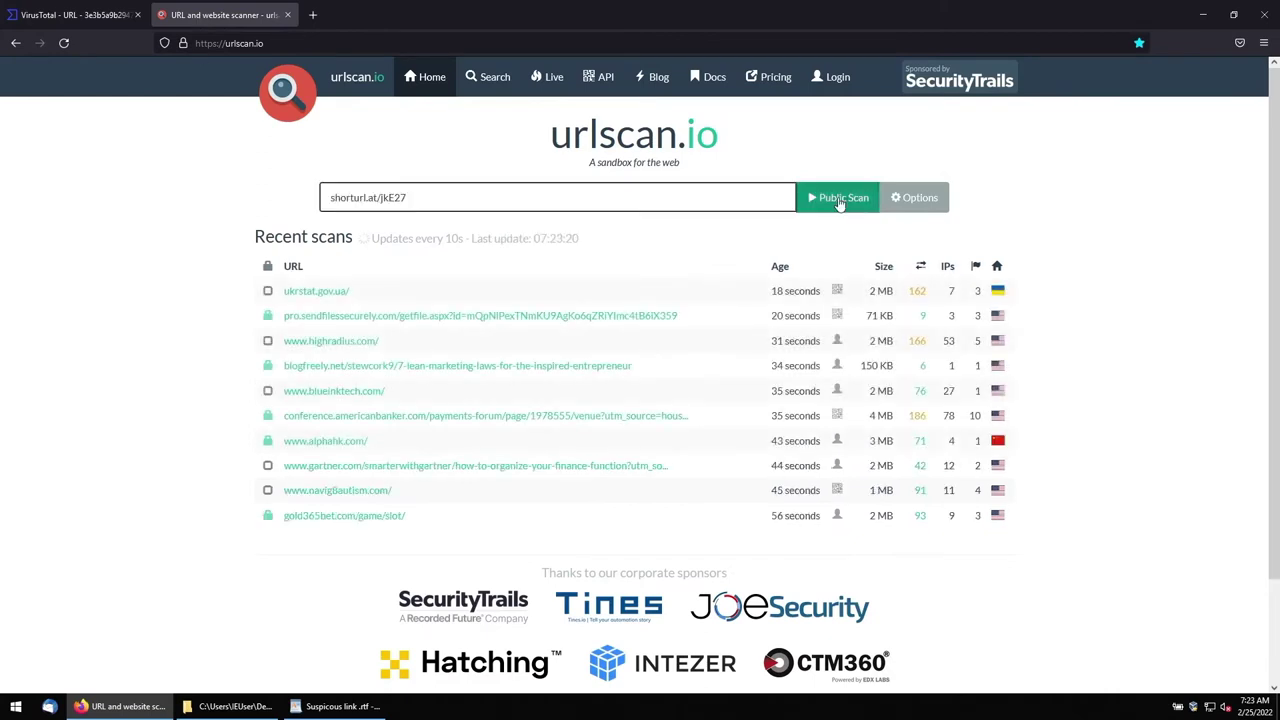
pyautogui.click(840, 199)
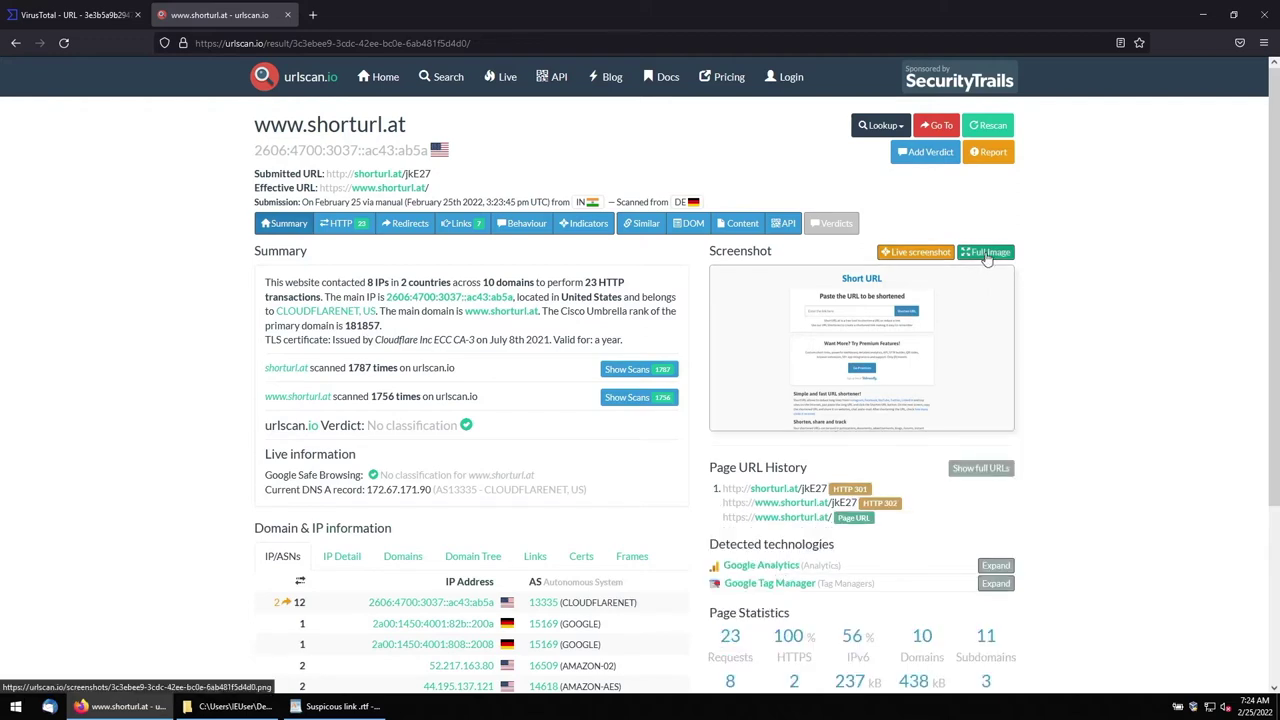
pyautogui.click(987, 254)
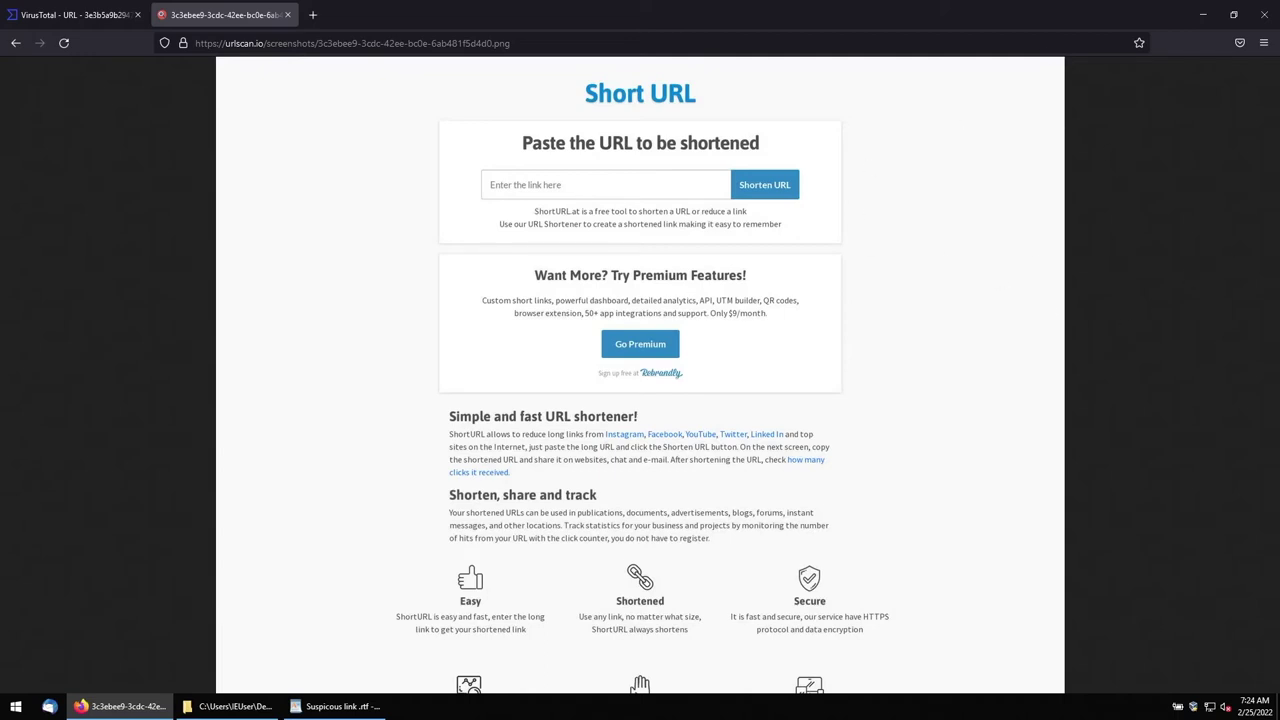
# Return from the screenshot to the scan result, then to VirusTotal's detection results
pyautogui.hotkey('ctrl', 'Tab')
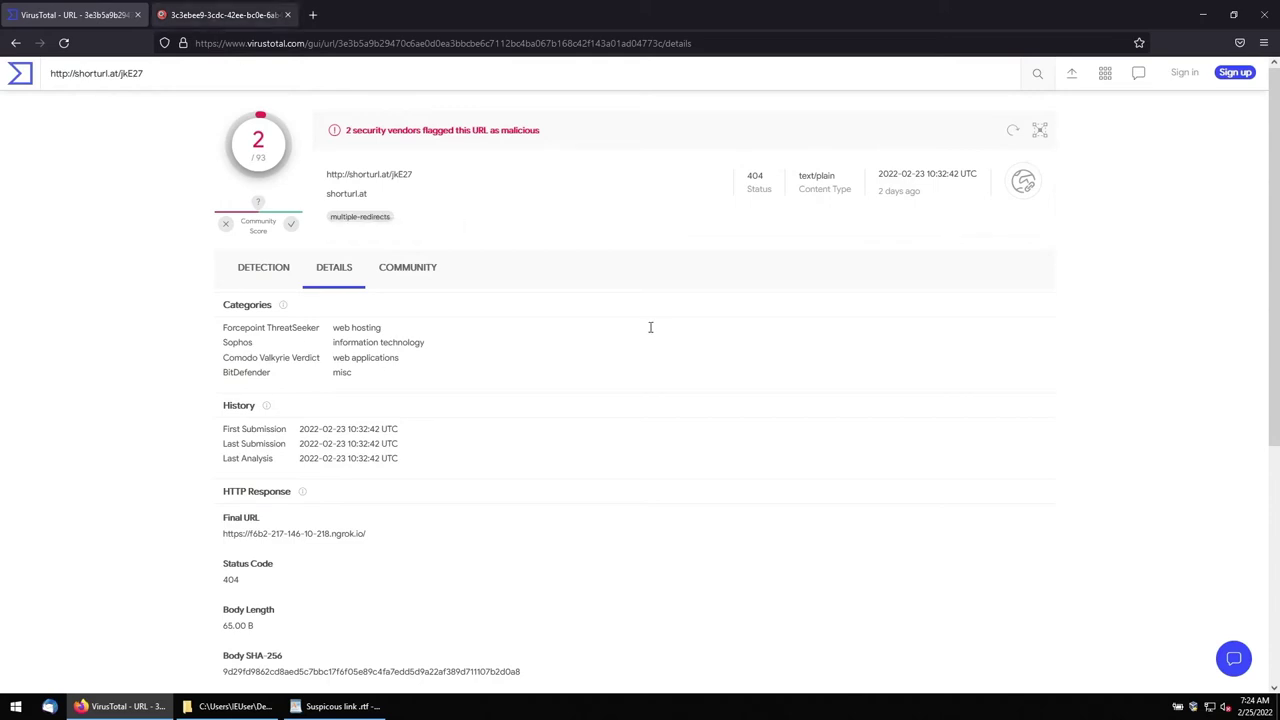
pyautogui.hotkey('ctrl', 'Tab')
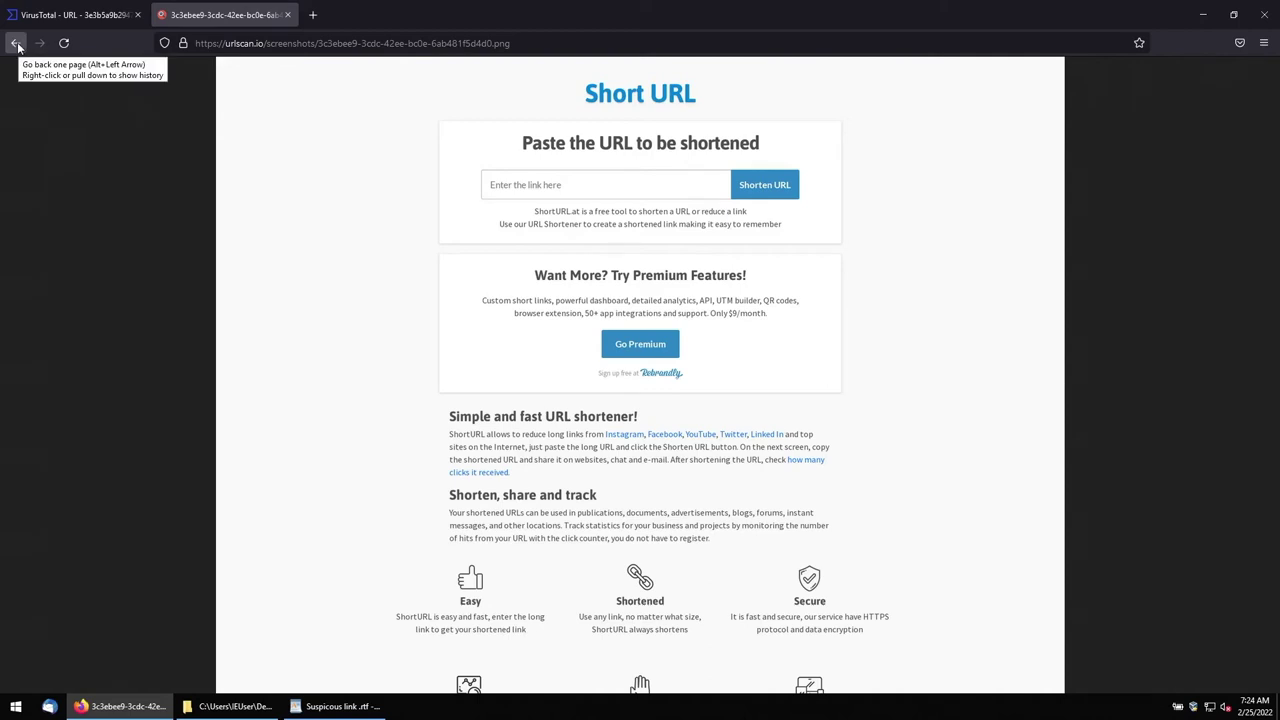
pyautogui.click(16, 42)
pyautogui.hotkey('ctrl', 'Tab')
pyautogui.click(338, 708)
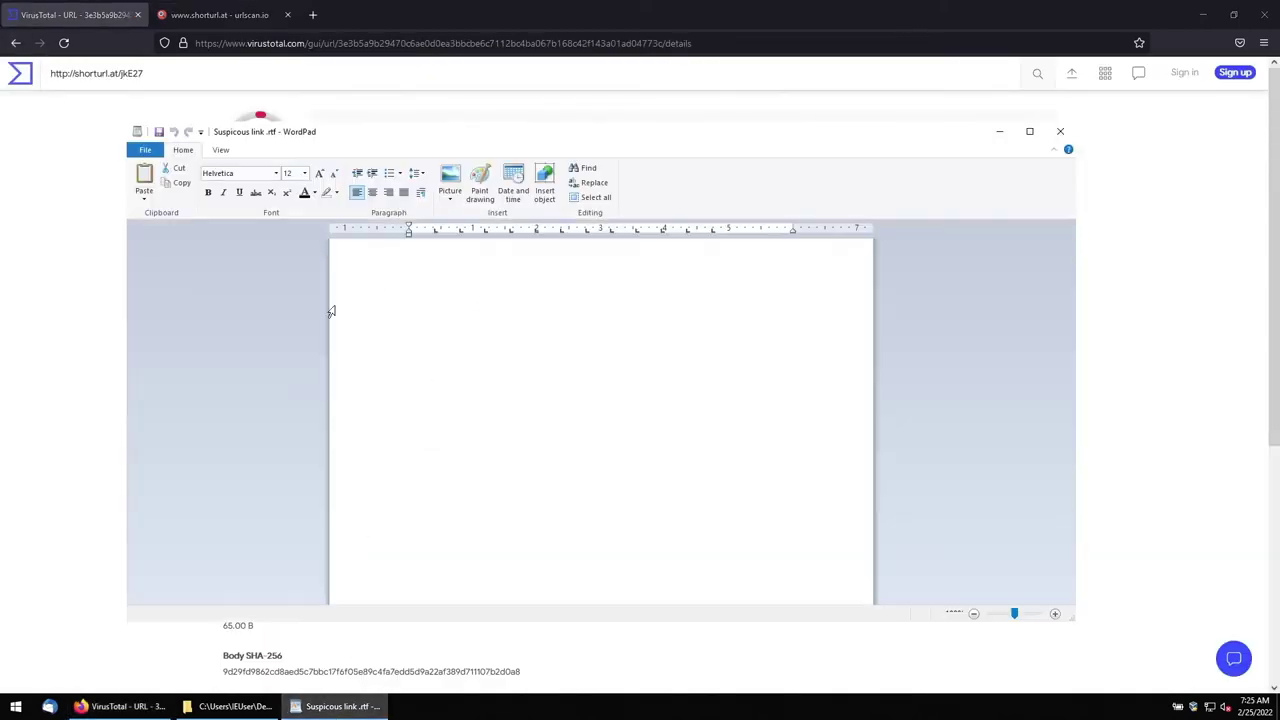
pyautogui.click(30, 381)
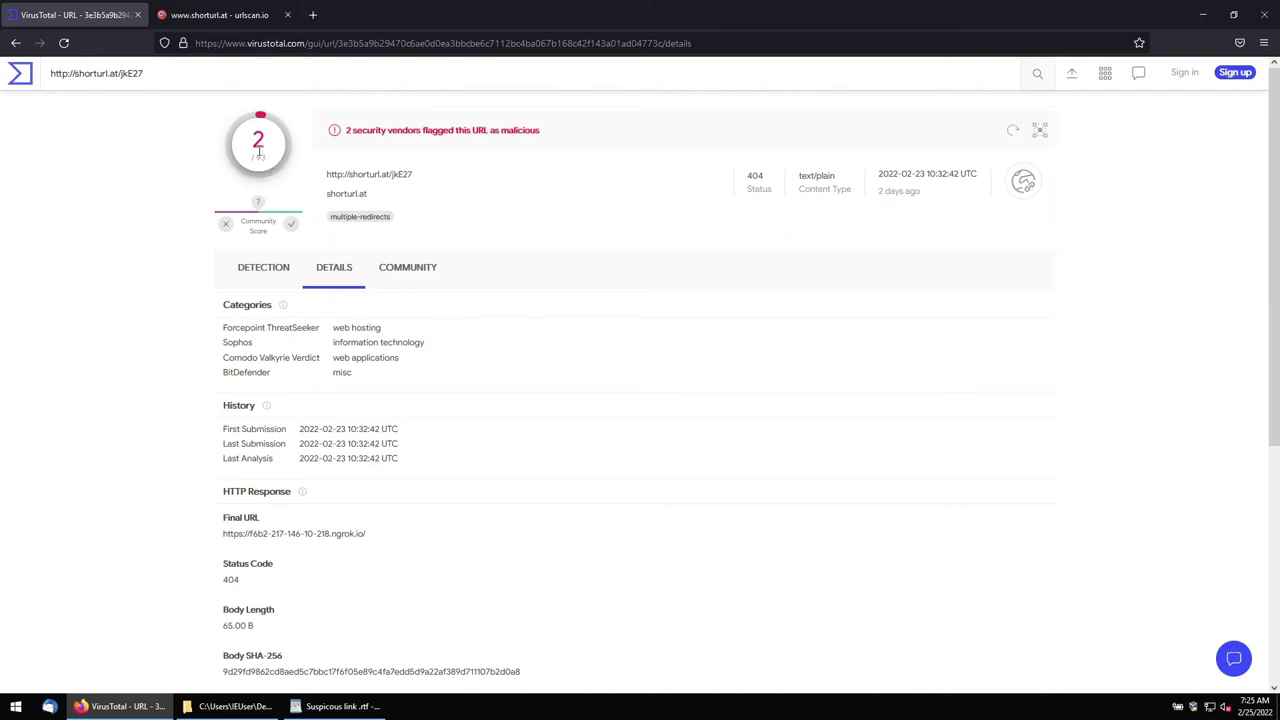
pyautogui.click(259, 271)
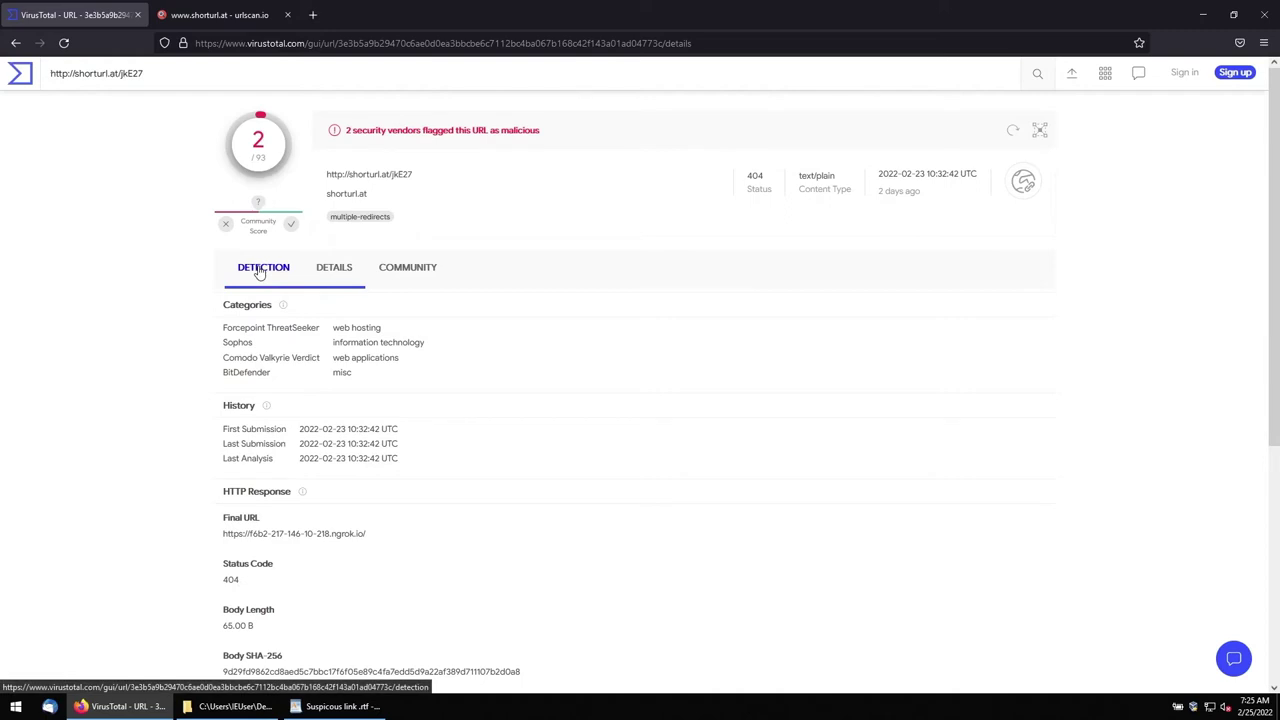
pyautogui.click(340, 707)
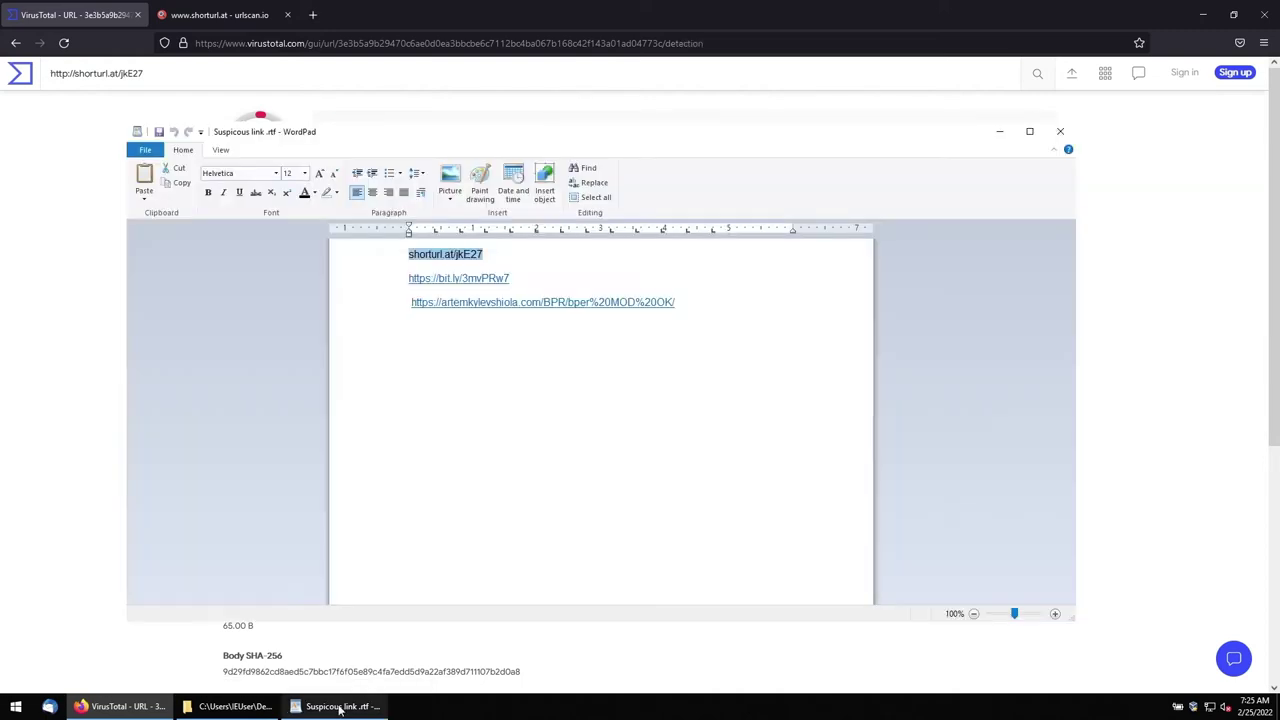
pyautogui.moveTo(511, 279); pyautogui.dragTo(391, 277)
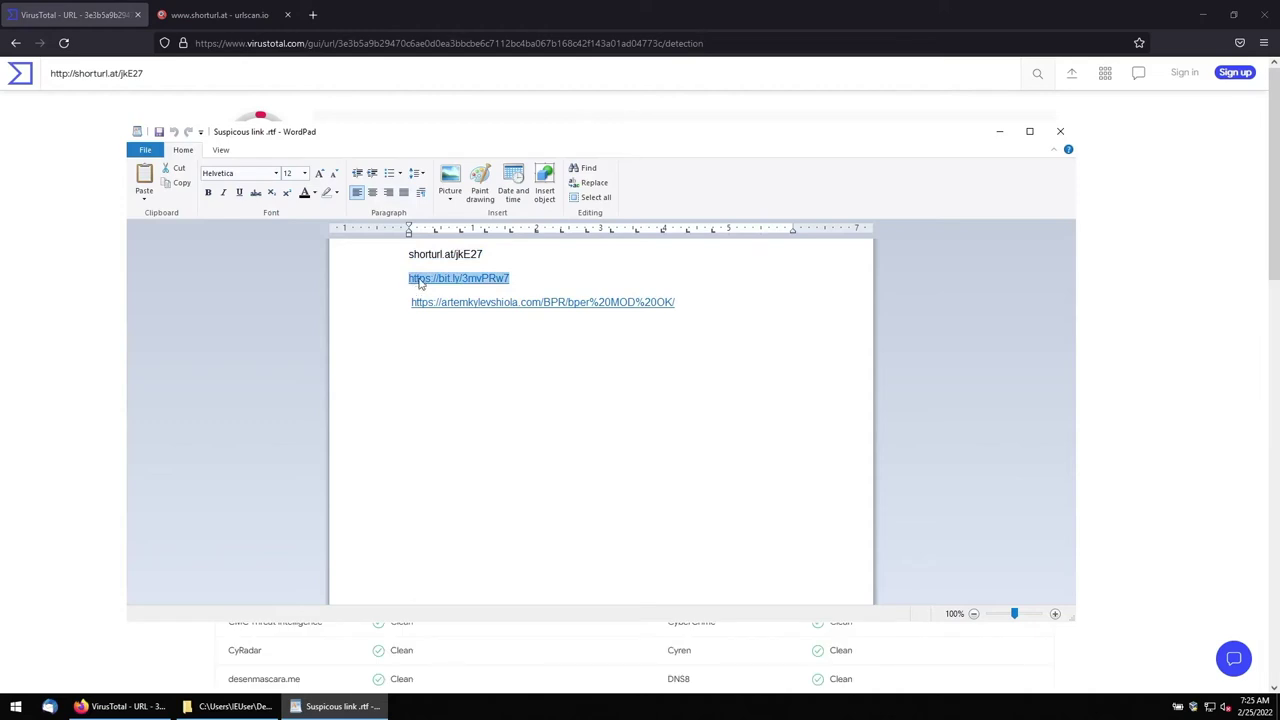
pyautogui.rightClick(420, 284)
pyautogui.click(450, 302)
pyautogui.click(88, 15)
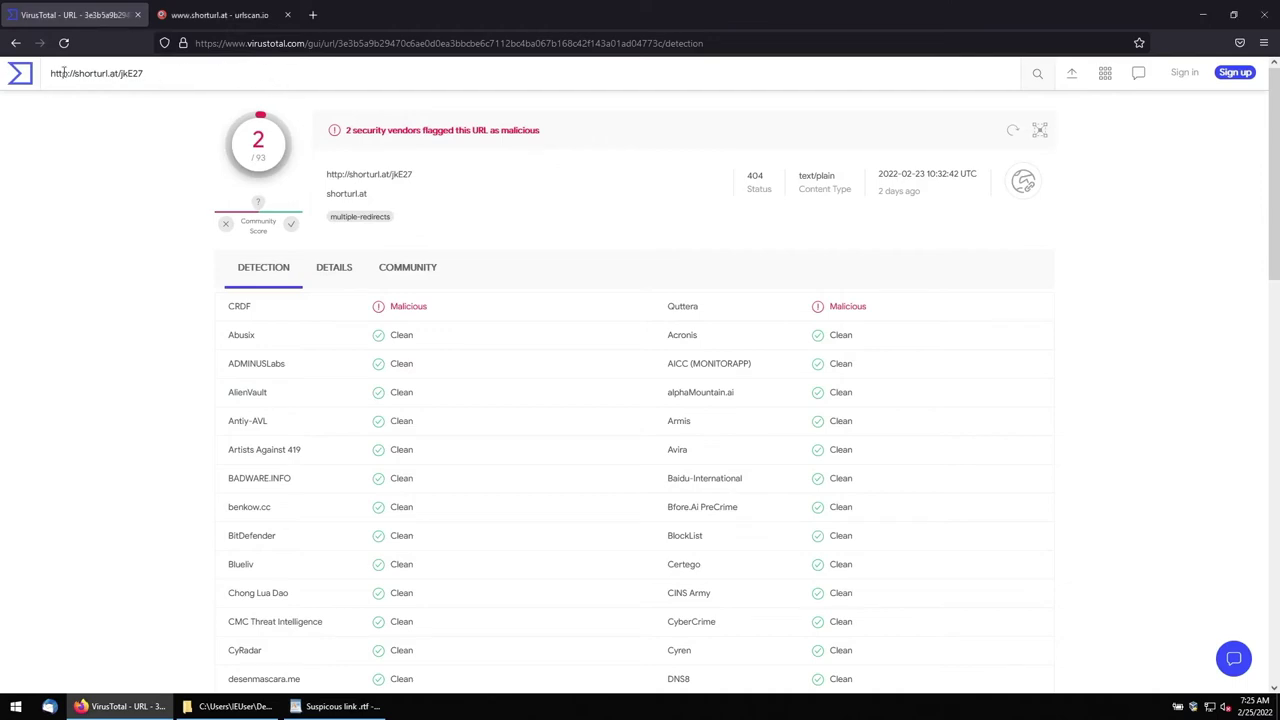
pyautogui.hotkey('ctrl', 'a')
pyautogui.hotkey('ctrl', 'v')
pyautogui.click(1037, 73)
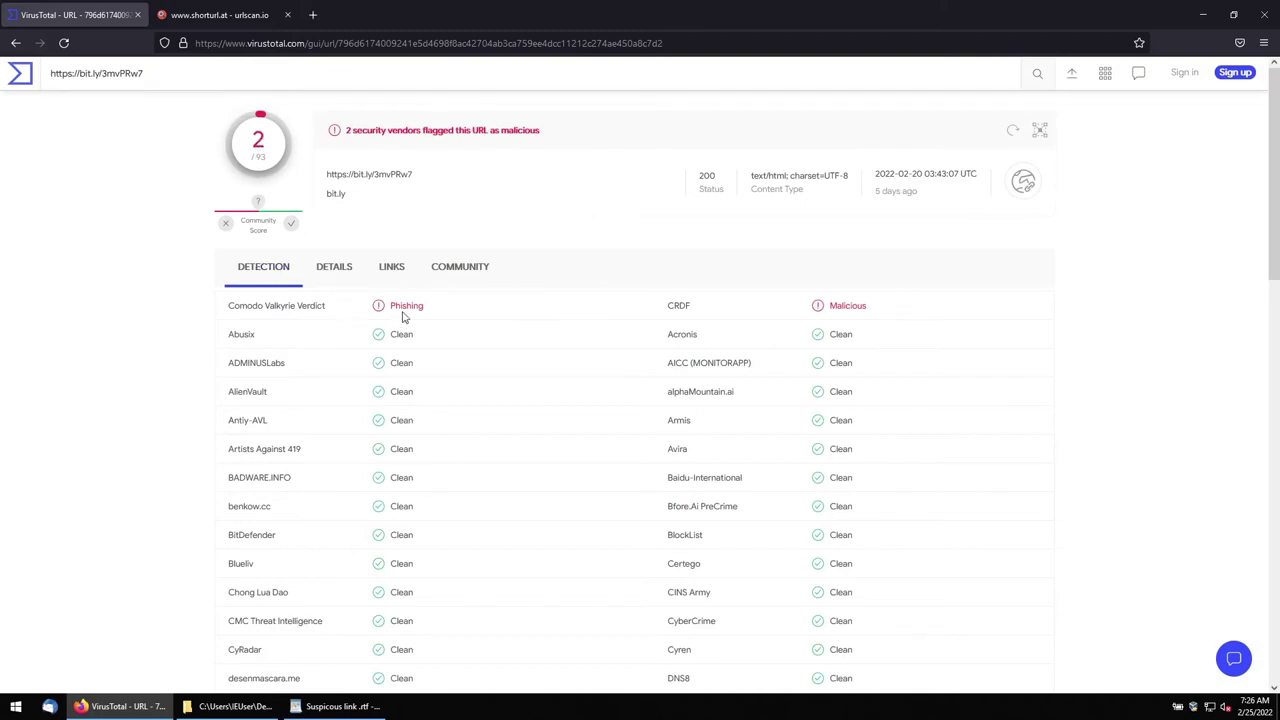
pyautogui.click(333, 270)
pyautogui.scroll(-1, 212, 468)
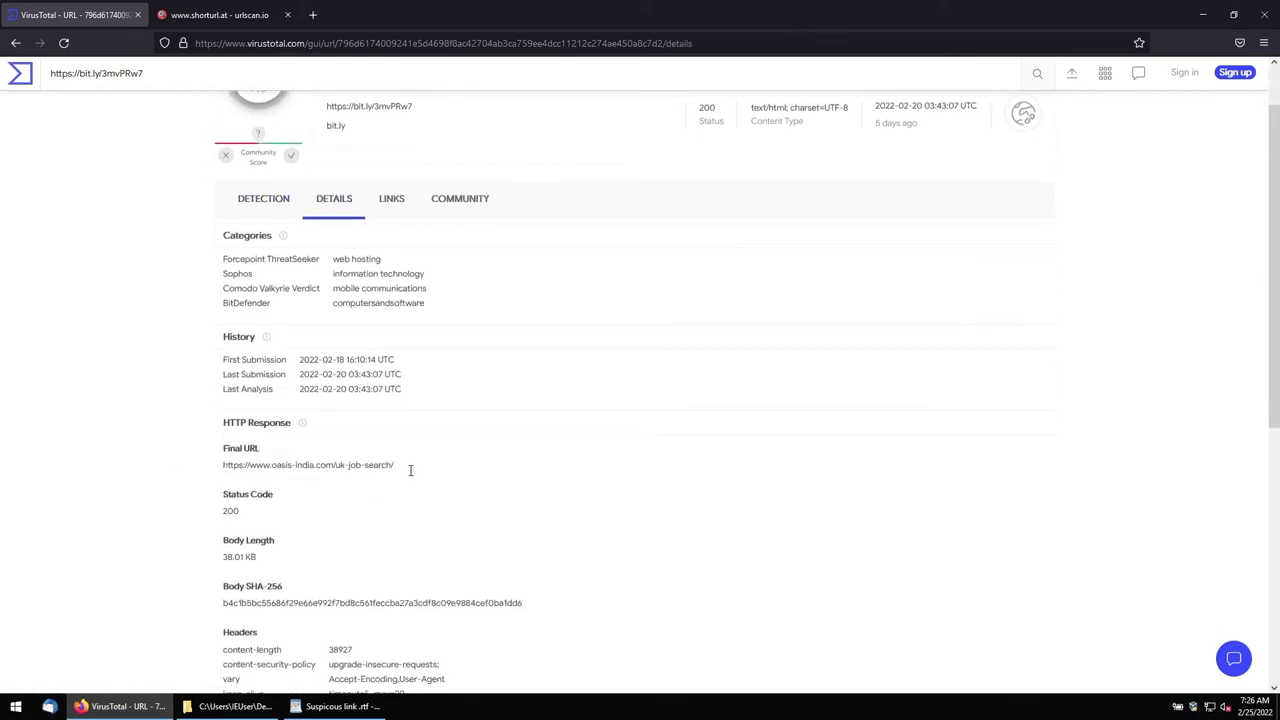
pyautogui.moveTo(249, 466); pyautogui.dragTo(394, 466)
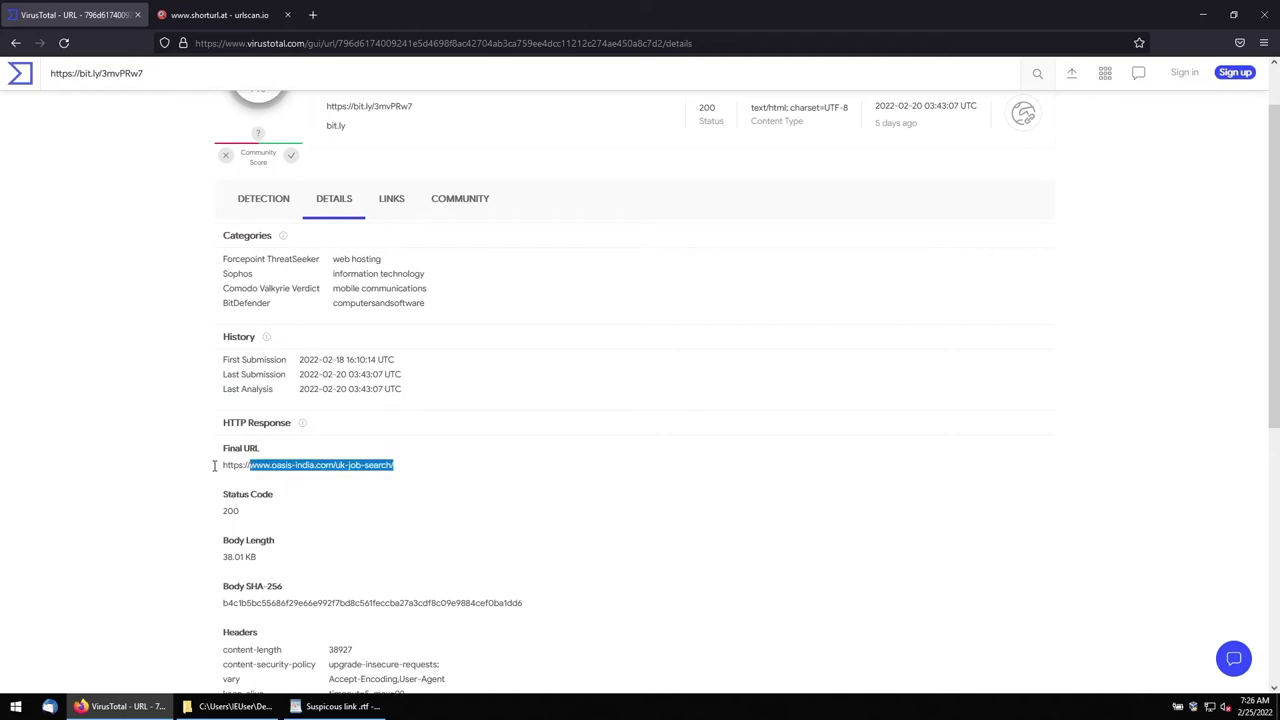
pyautogui.click(208, 470)
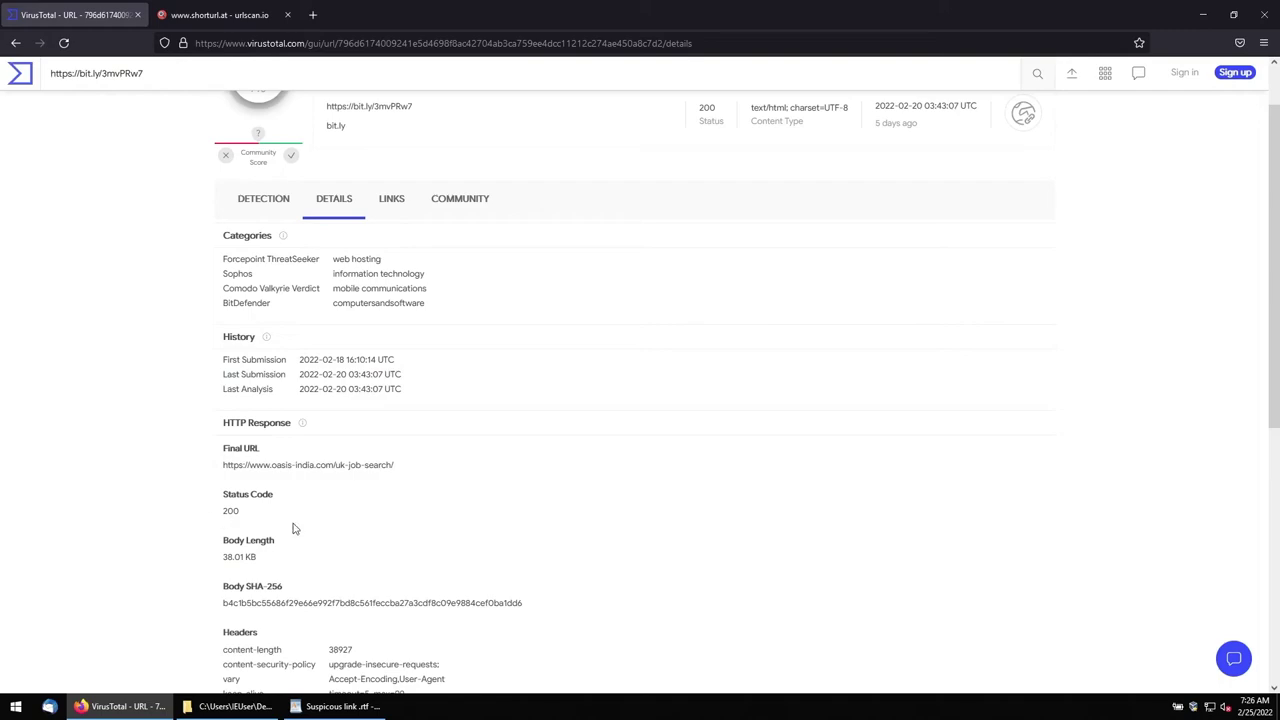
# Run a public urlscan.io scan of the bit.ly link
pyautogui.click(207, 15)
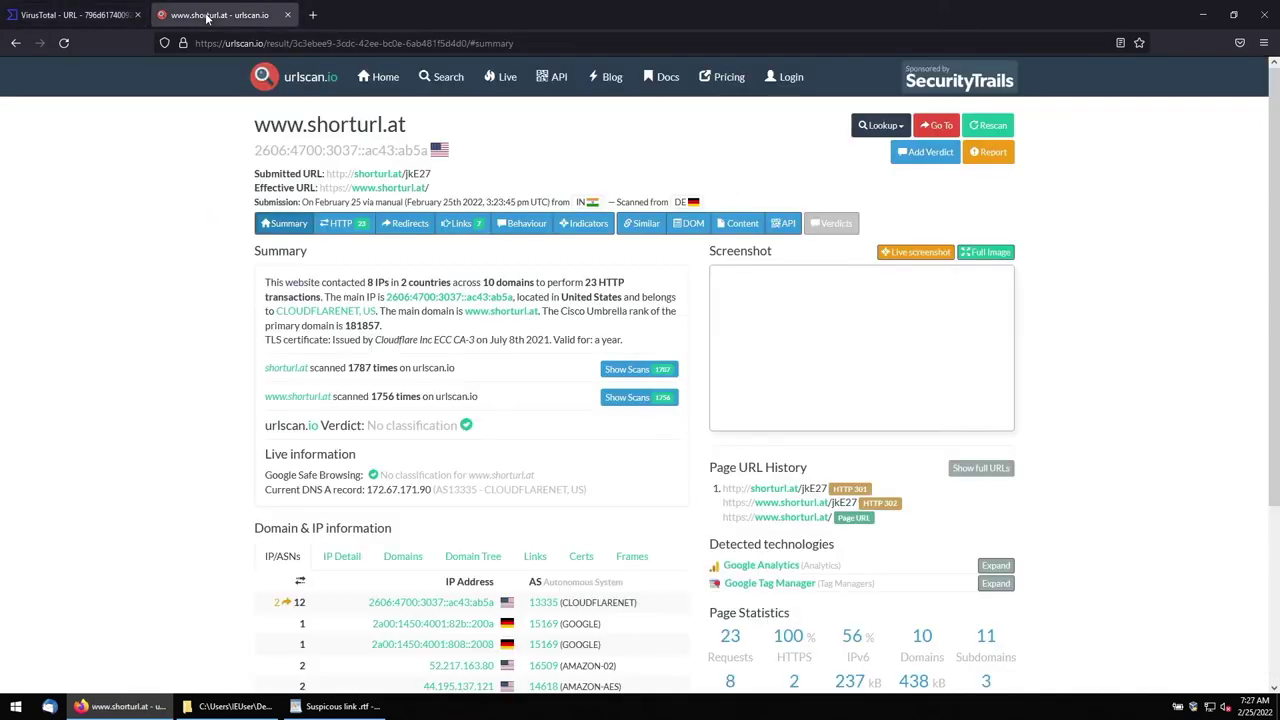
pyautogui.hotkey('alt', 'Left')
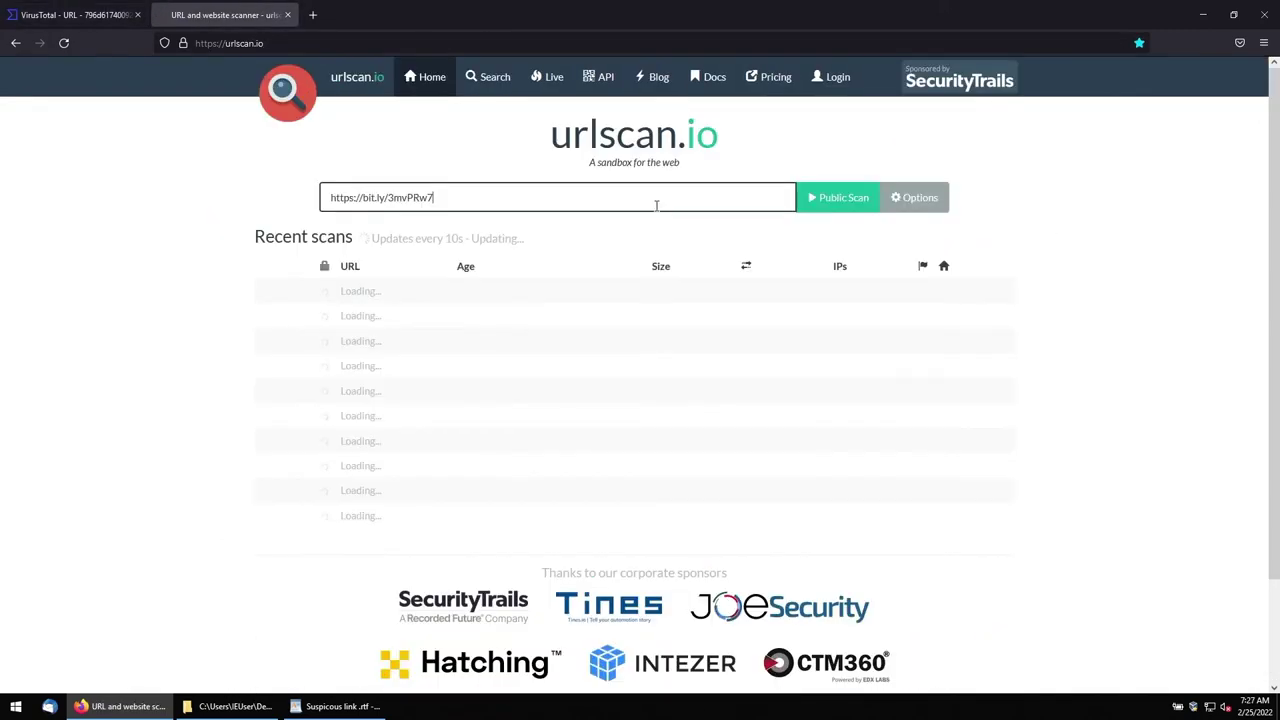
pyautogui.click(830, 204)
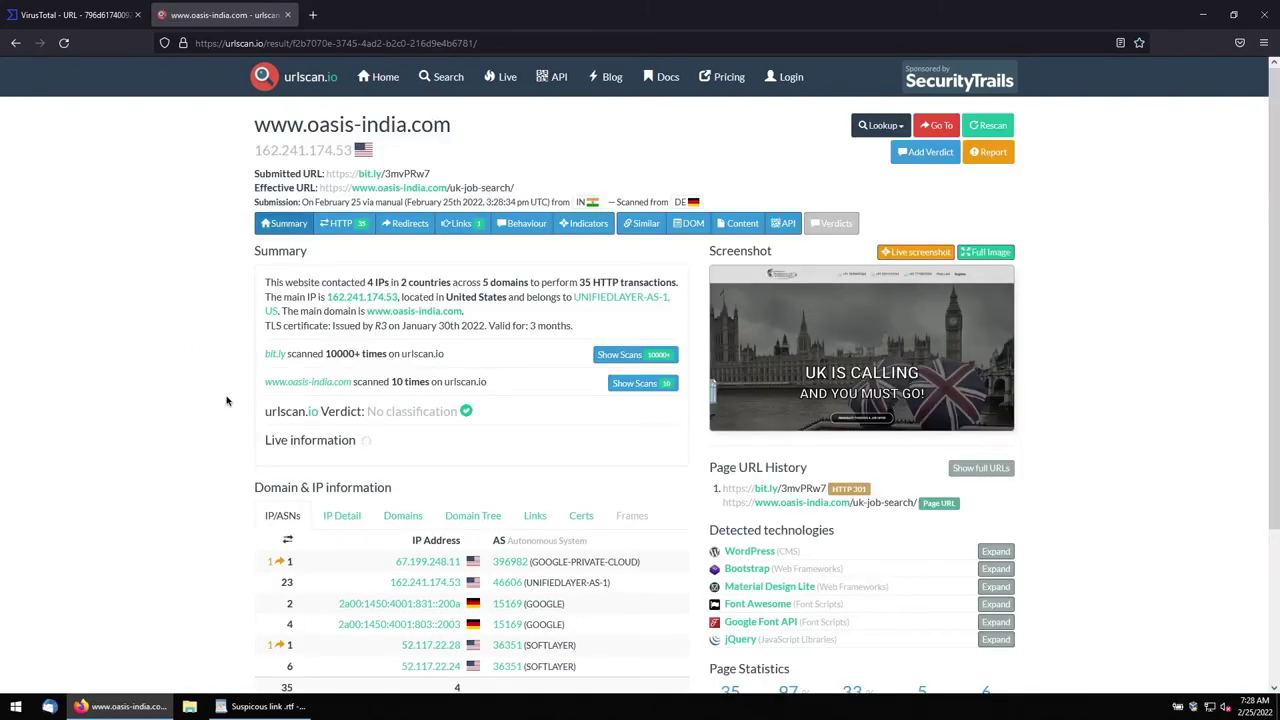
pyautogui.scroll(-1, 790, 306)
pyautogui.scroll(1, 790, 306)
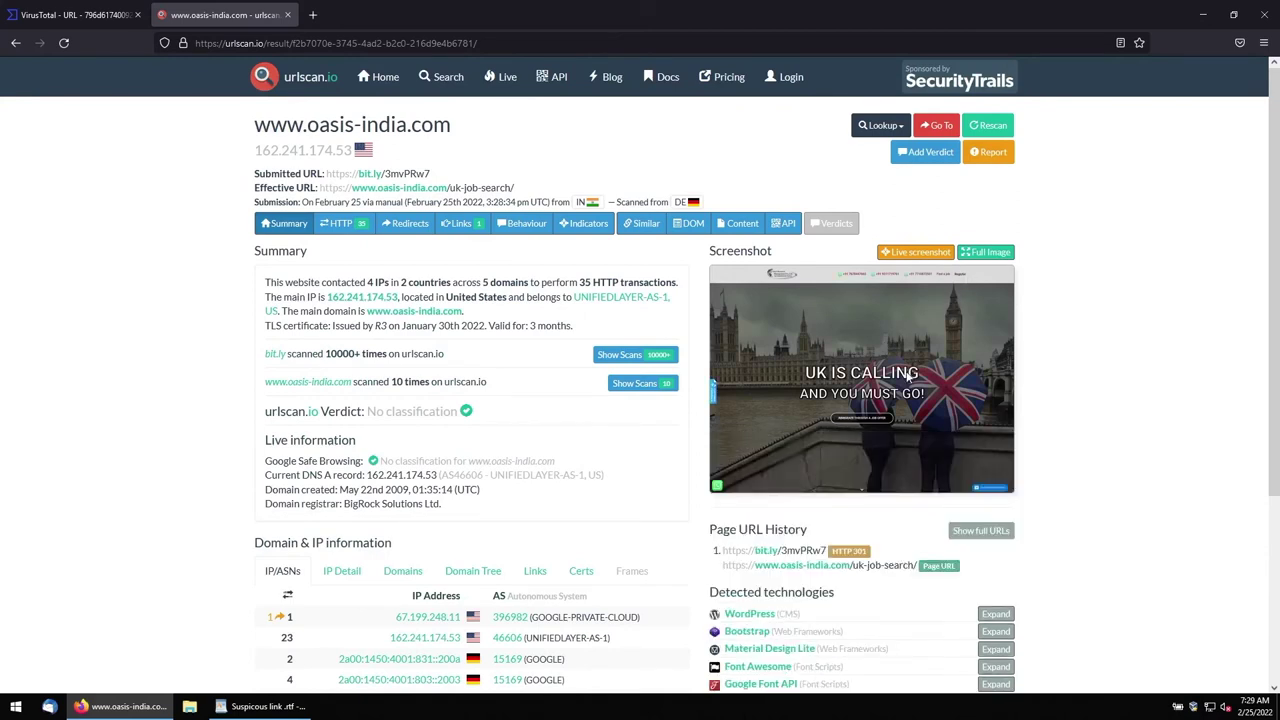
pyautogui.click(636, 382)
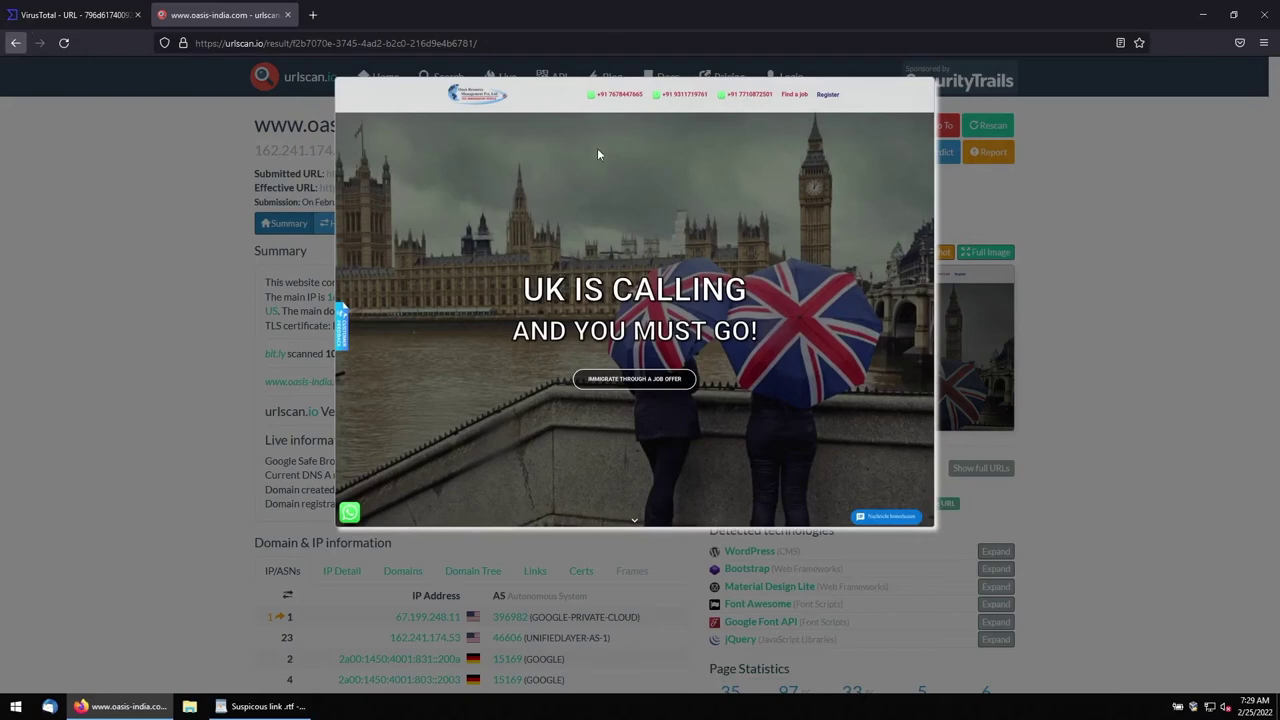
pyautogui.click(130, 326)
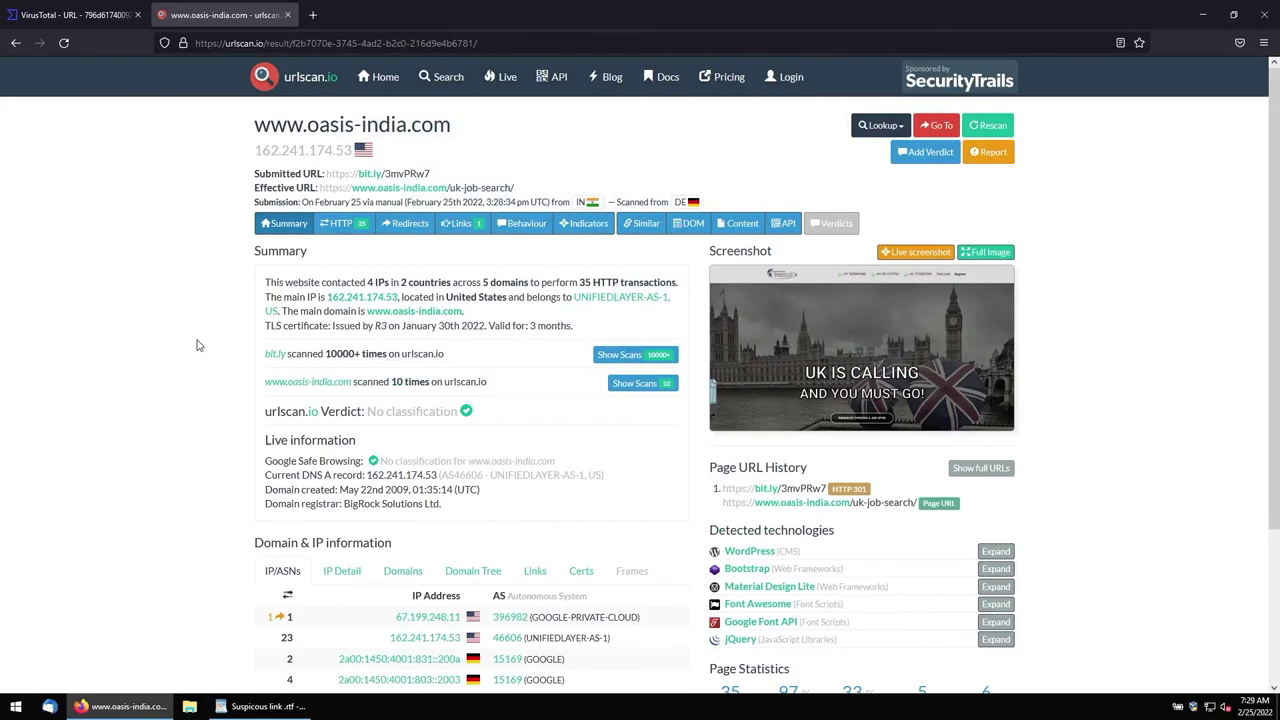
pyautogui.scroll(-1, 197, 345)
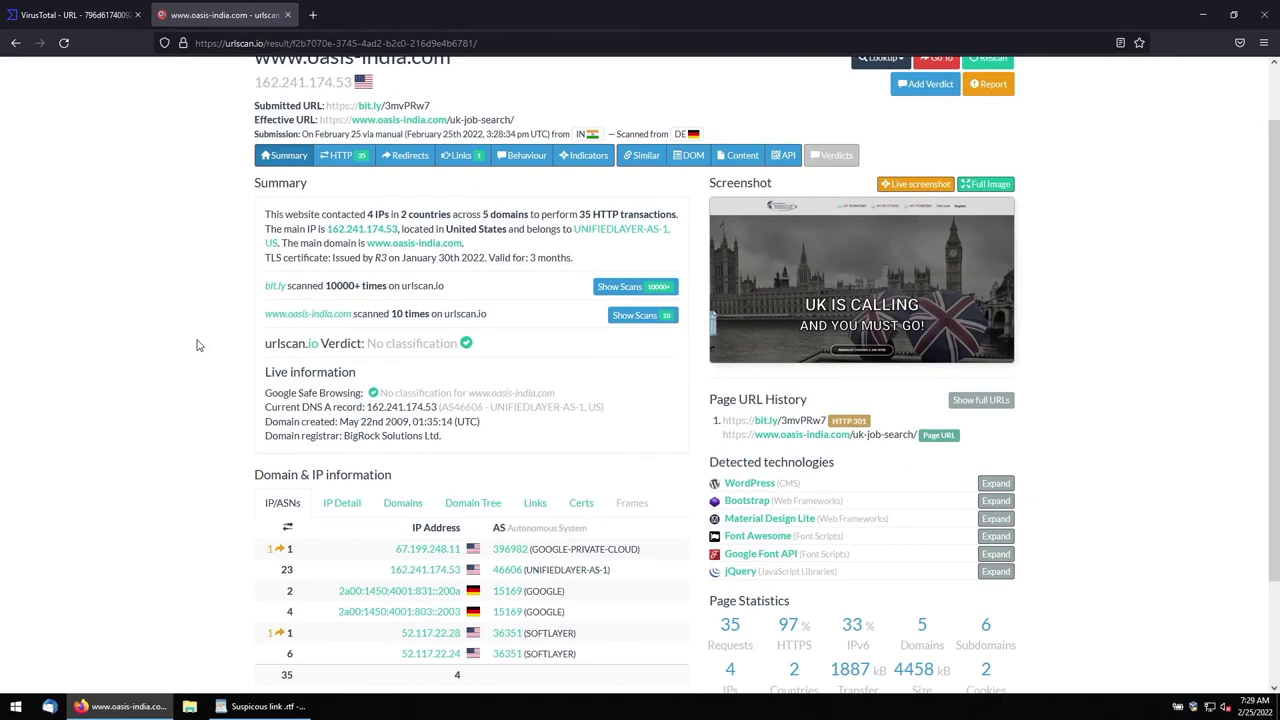
# Check VirusTotal's artemkylevshiola.com report (1/93, phishing) and its final URL details
pyautogui.scroll(1, 197, 345)
pyautogui.click(258, 706)
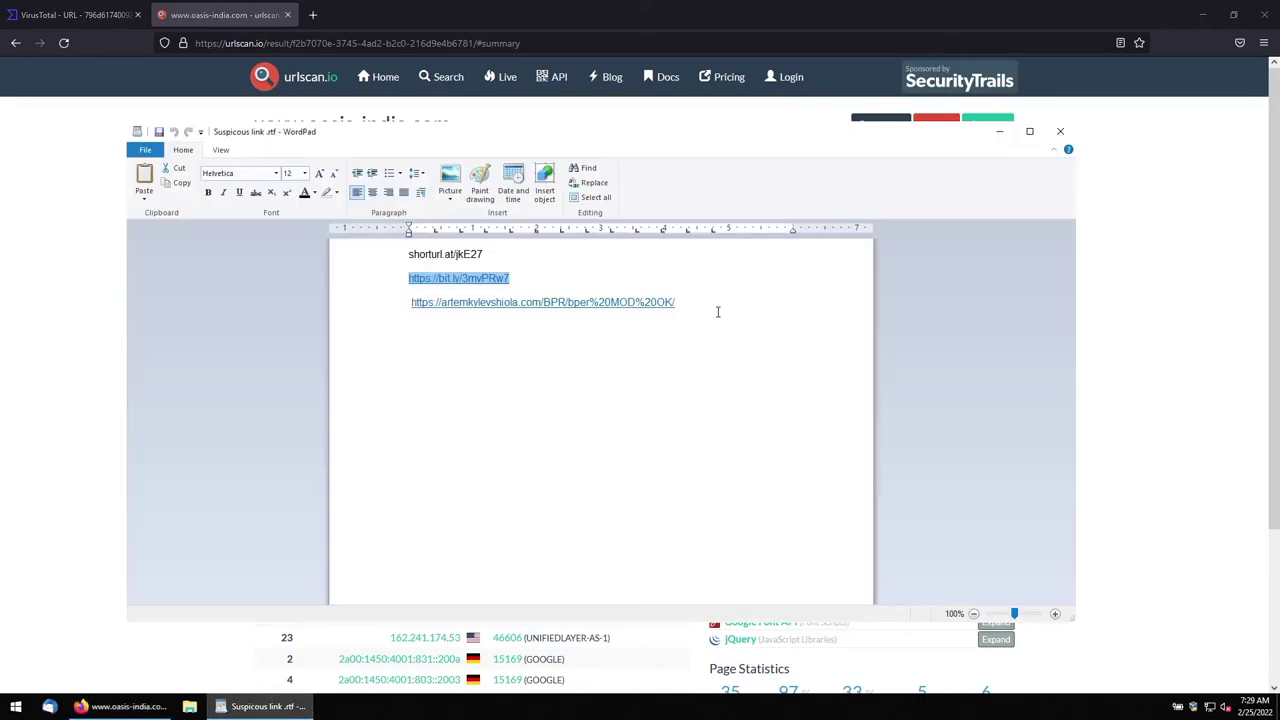
pyautogui.moveTo(717, 312); pyautogui.dragTo(424, 304)
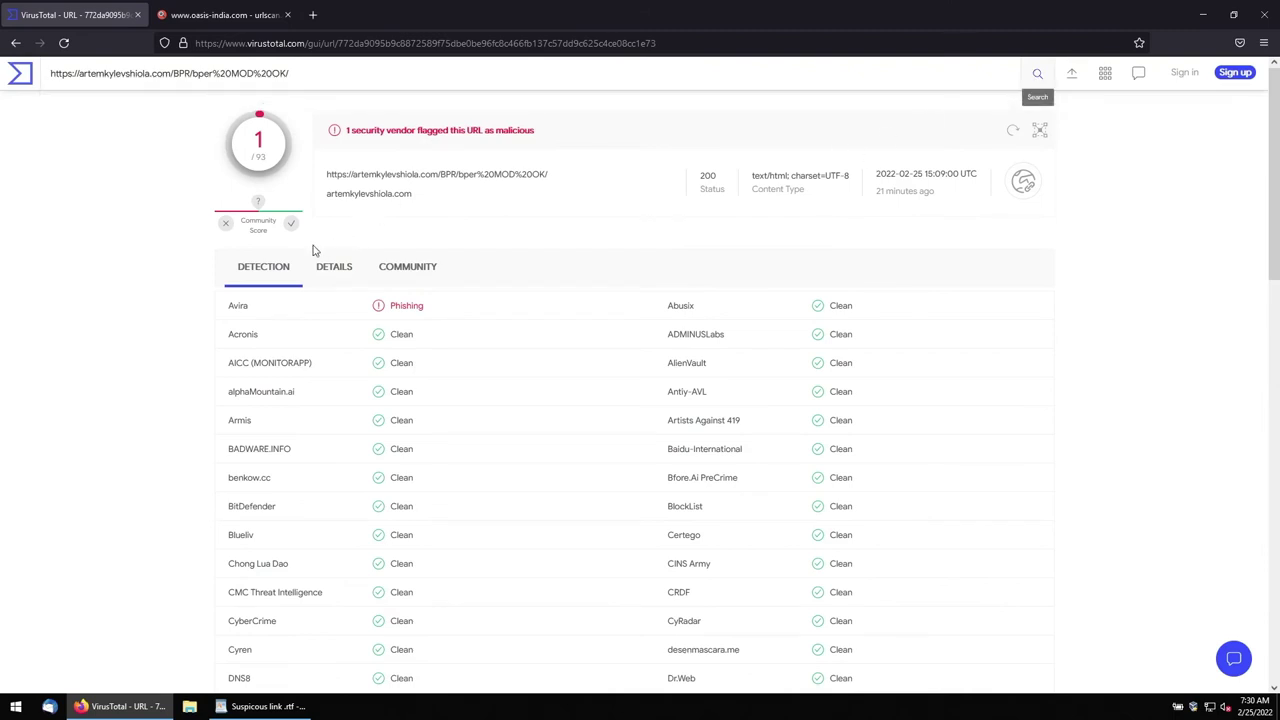
pyautogui.click(343, 268)
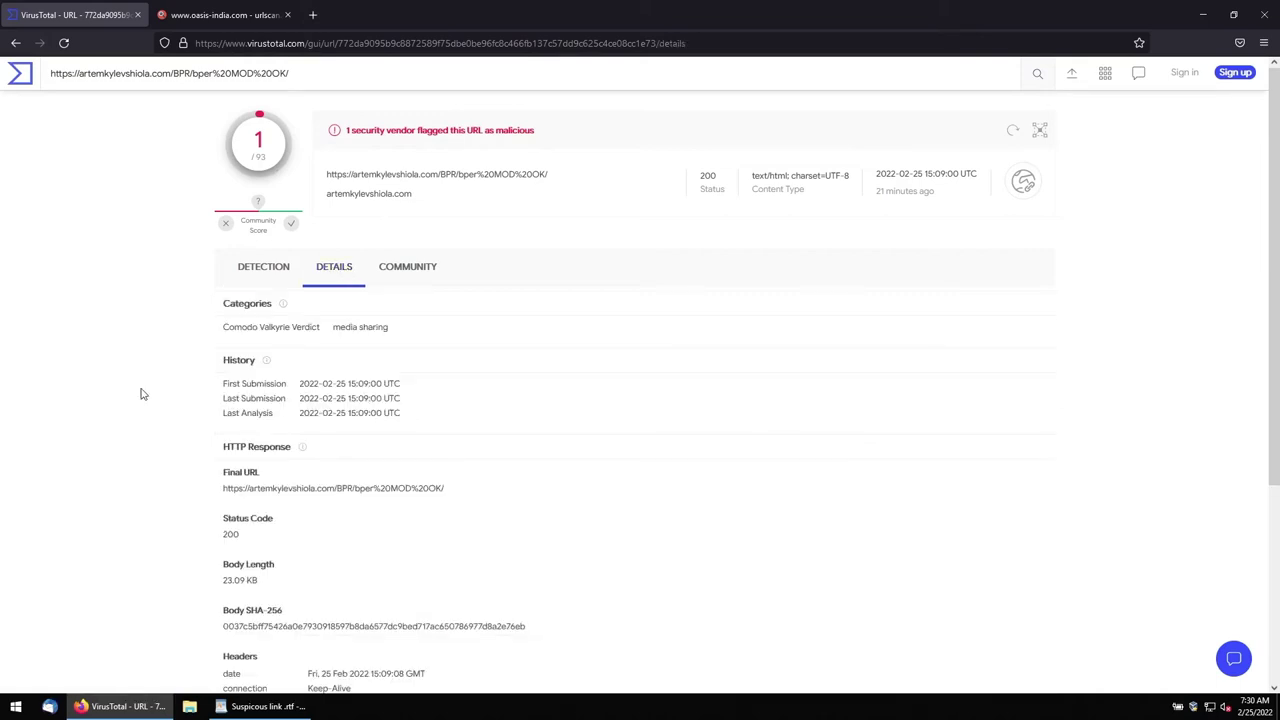
pyautogui.scroll(-2, 140, 394)
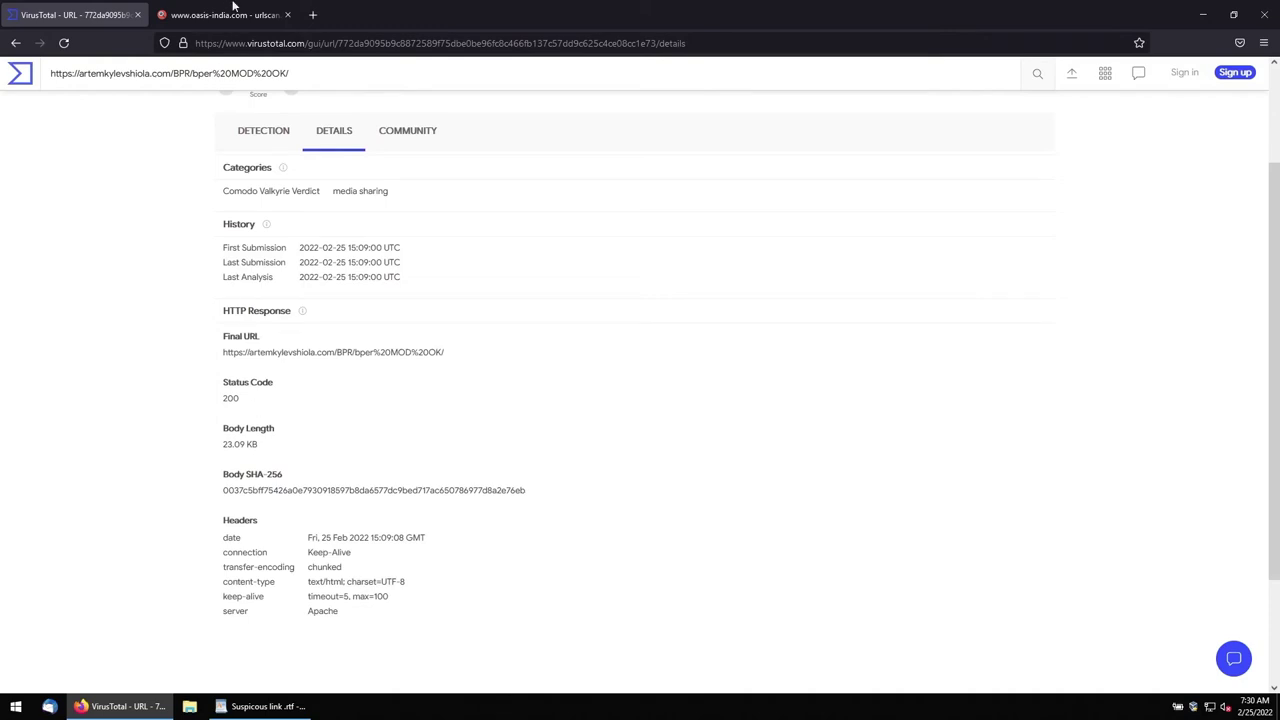
pyautogui.rightClick(392, 199)
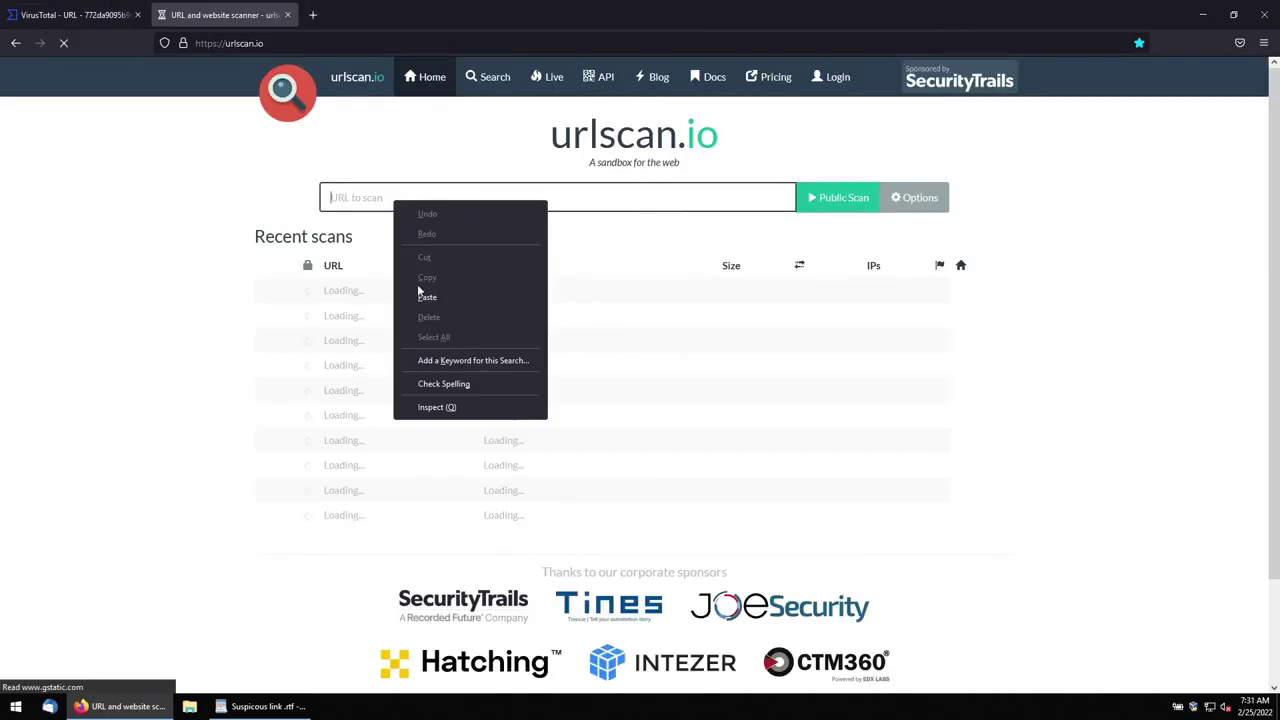
# Publicly scan artemkylevshiola.com in urlscan.io and check its BPER Banca phishing verdict
pyautogui.click(424, 299)
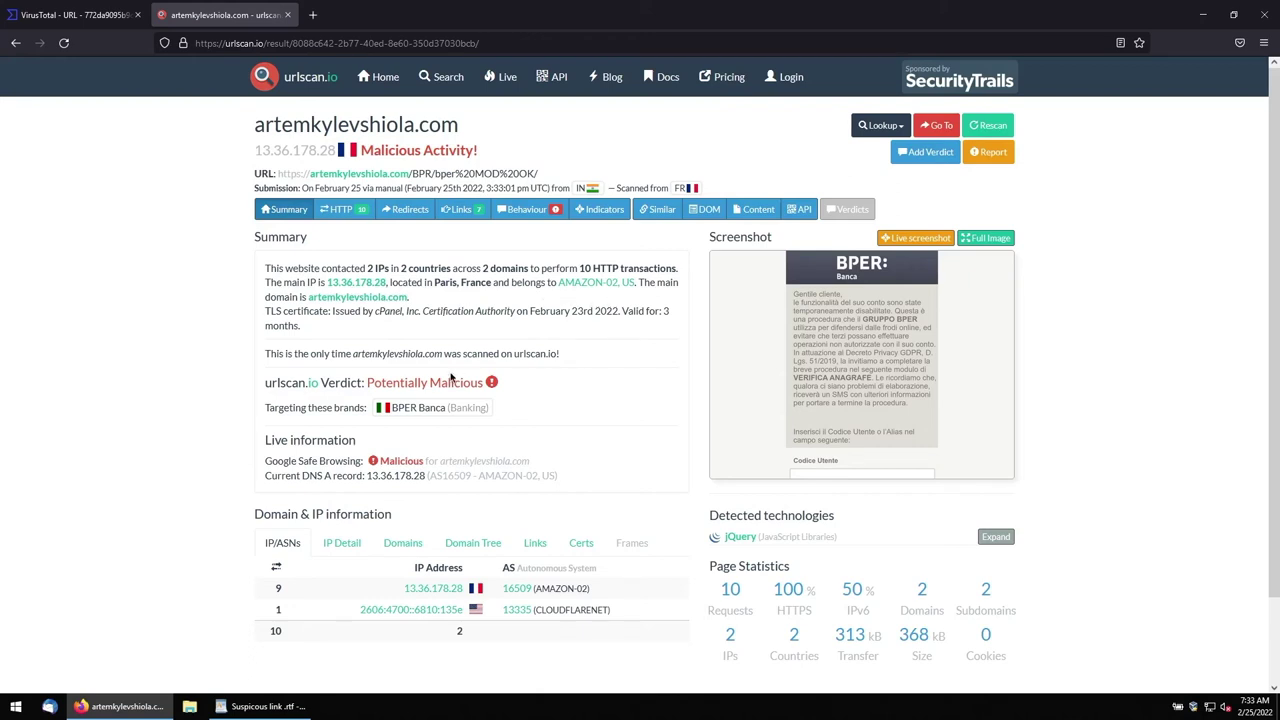
pyautogui.scroll(-2, 451, 378)
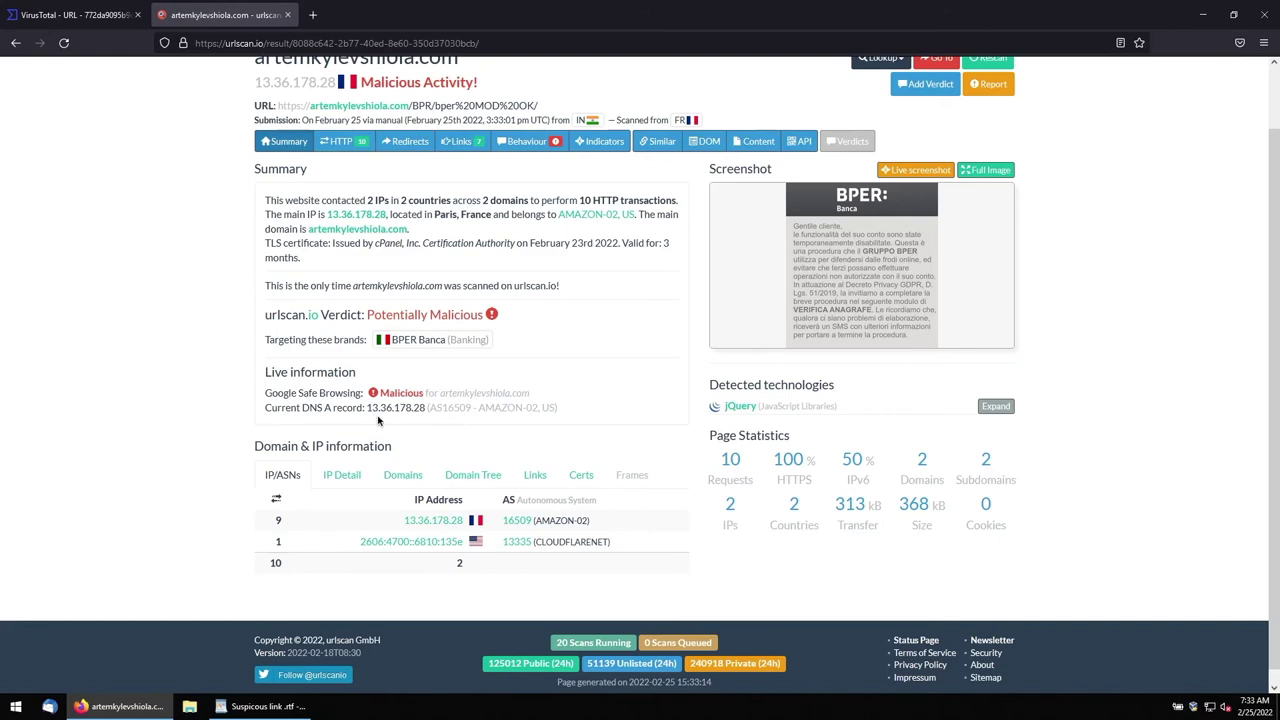
pyautogui.scroll(2, 378, 420)
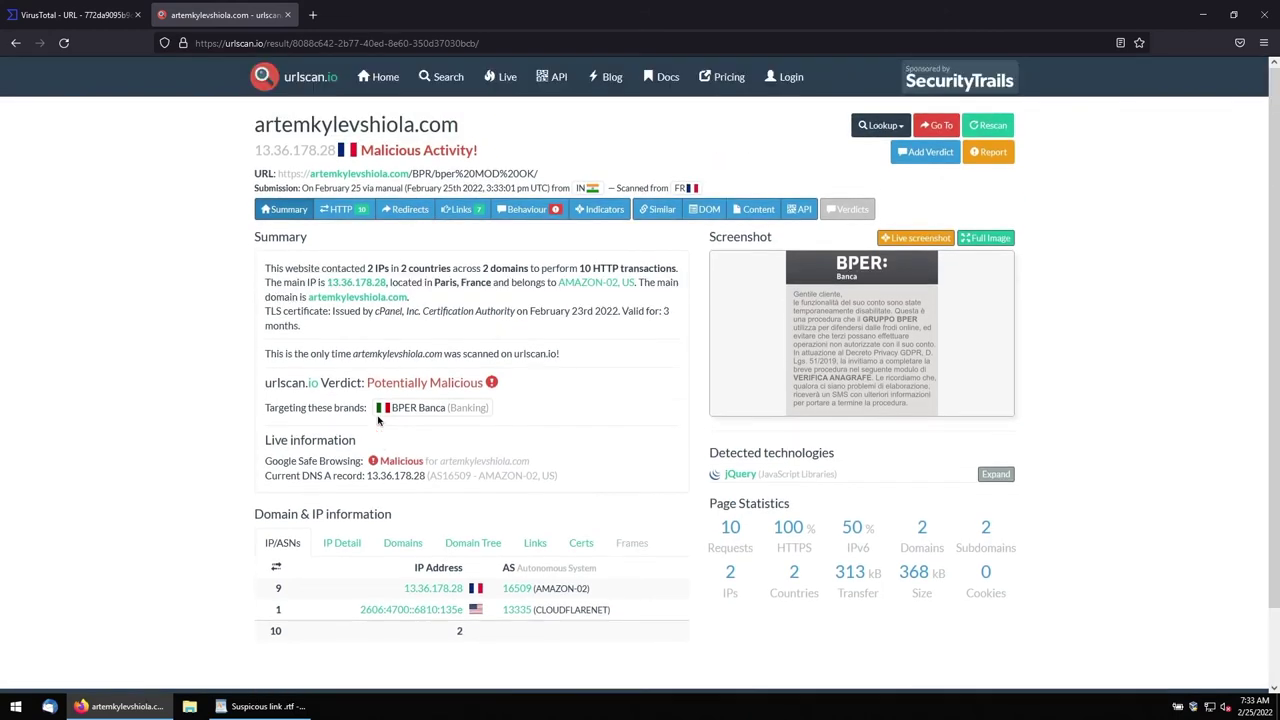
pyautogui.click(531, 217)
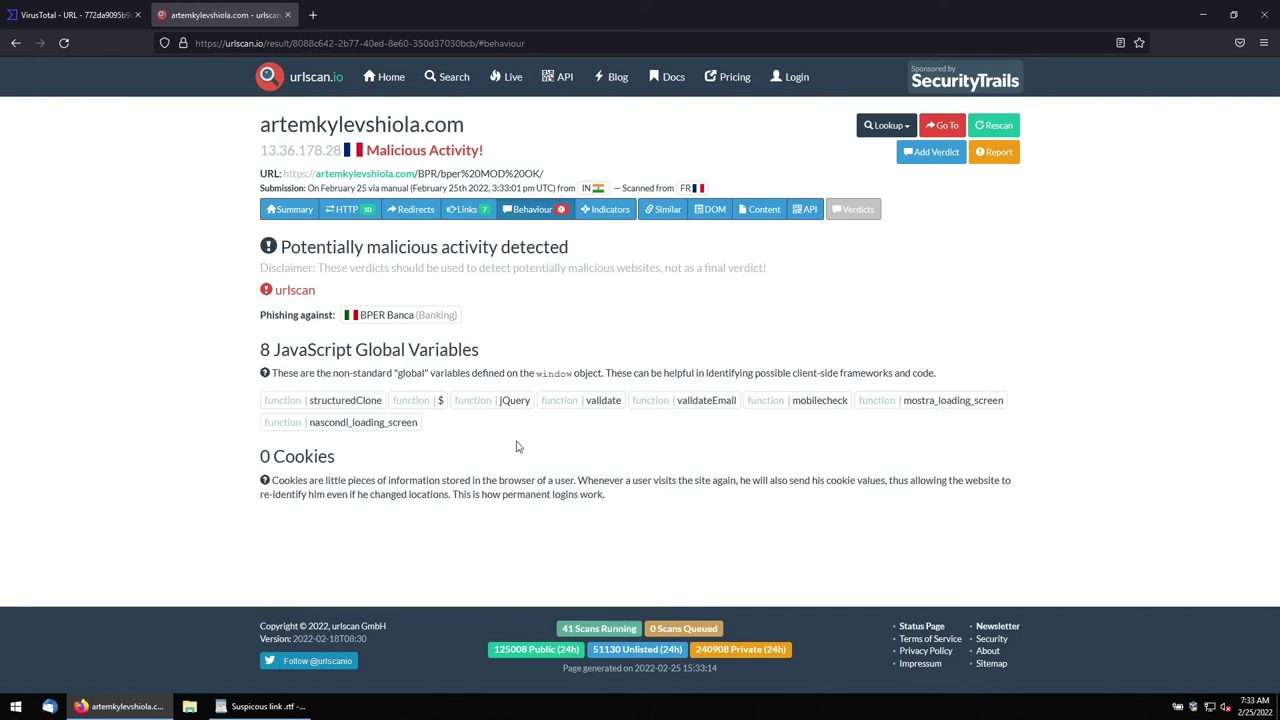
pyautogui.click(287, 210)
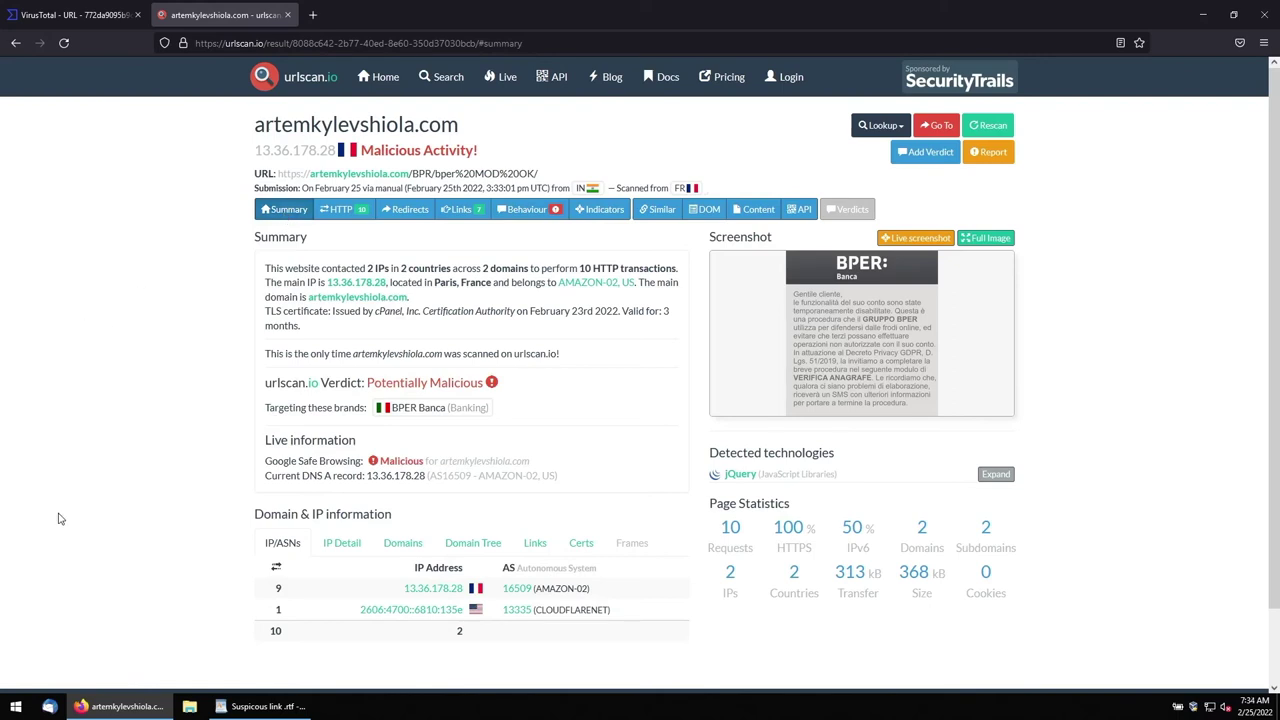
# Start a Notepad note with lines IP Address:, Domain Name:, Final Url :, Is link malicious, Attack Type:
pyautogui.click(18, 708)
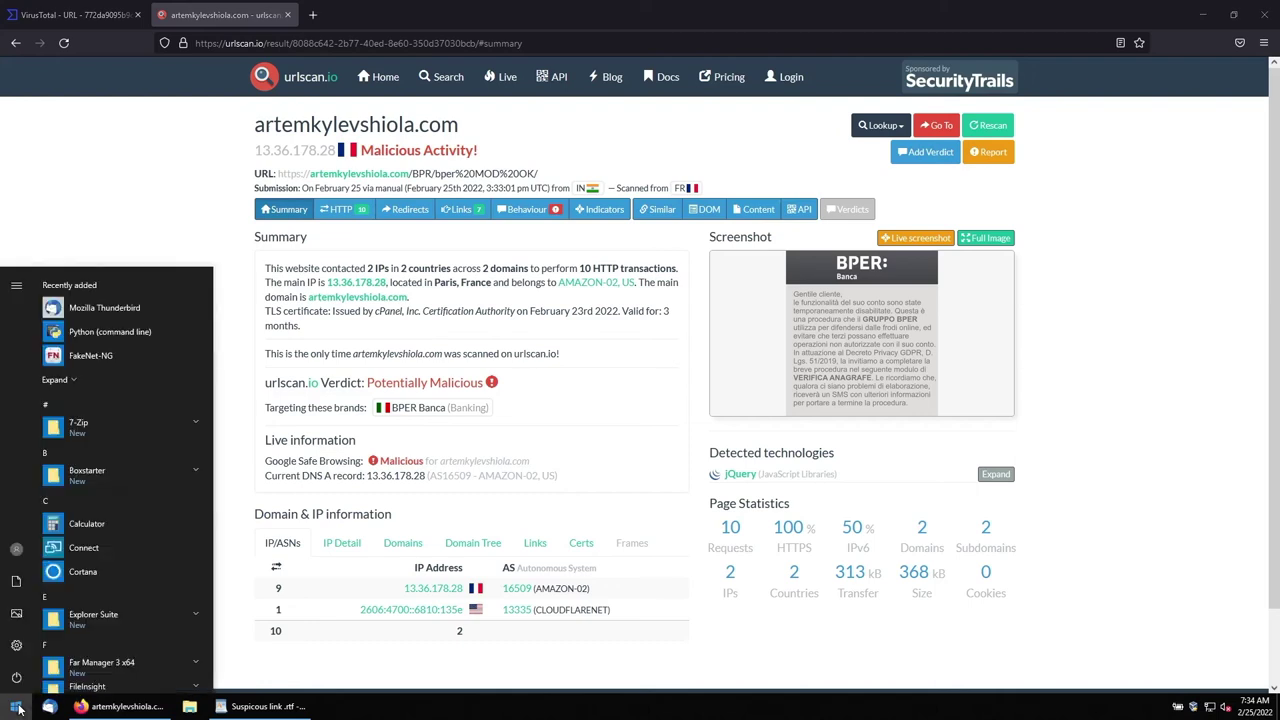
pyautogui.click(18, 708)
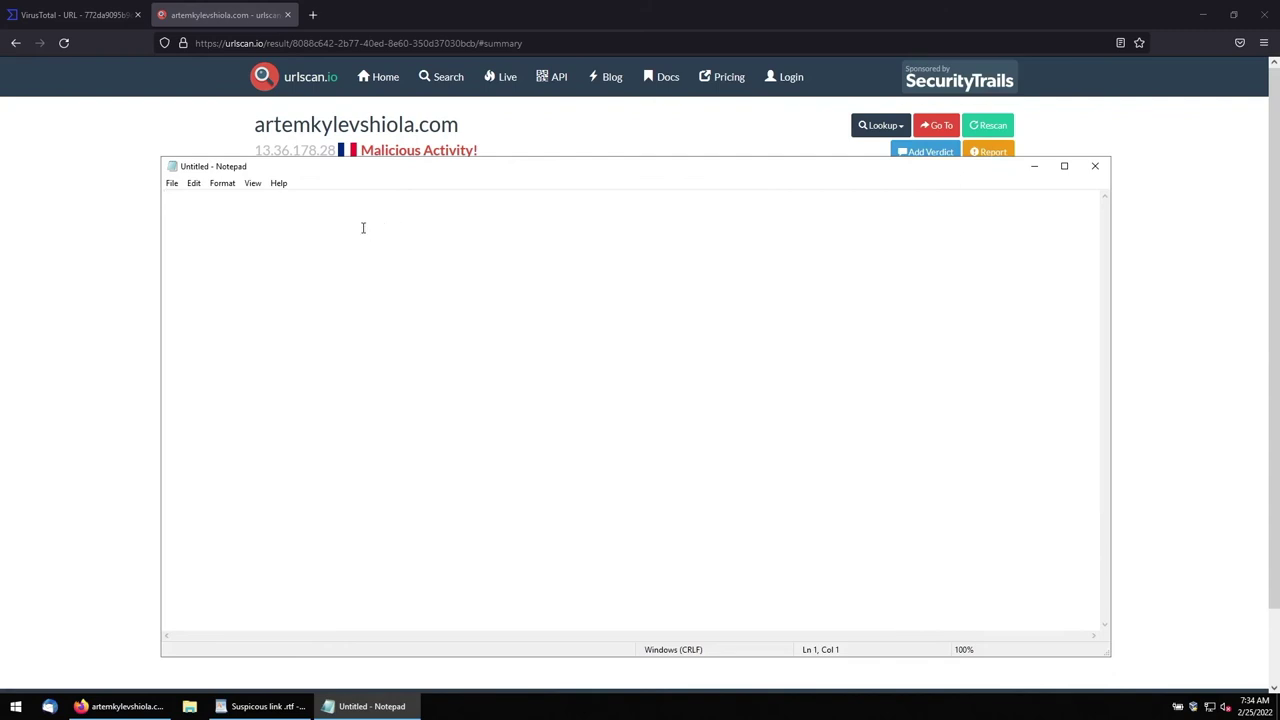
pyautogui.write('IP Address:')
pyautogui.press('Return')
pyautogui.write('Domain Name:')
pyautogui.press('Return')
pyautogui.write('Final Url ')
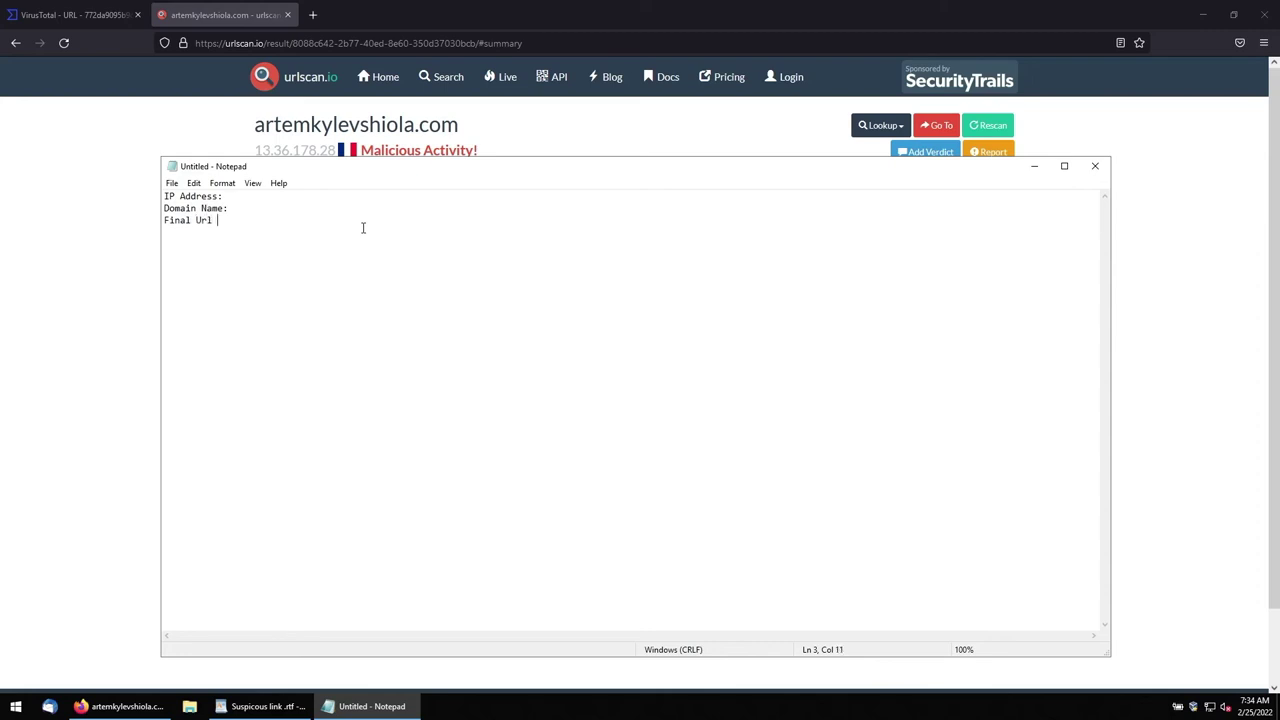
pyautogui.write(':')
pyautogui.press('Return')
pyautogui.write('Is link malicious')
pyautogui.write('Attack Type')
pyautogui.press('BackSpace')
pyautogui.press('BackSpace')
pyautogui.press('BackSpace')
pyautogui.write('ype:')
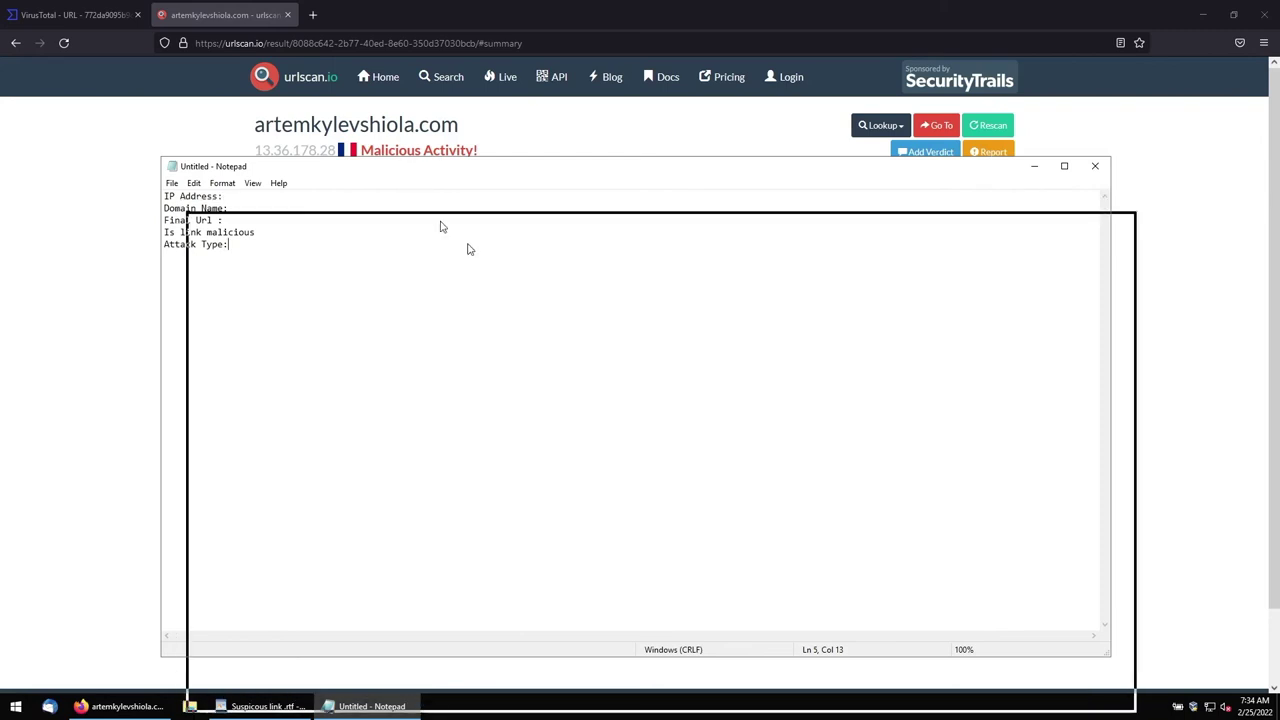
pyautogui.moveTo(440, 227); pyautogui.dragTo(471, 303)
# Enter the IP address 13.36.178.28 in the note
pyautogui.click(336, 327)
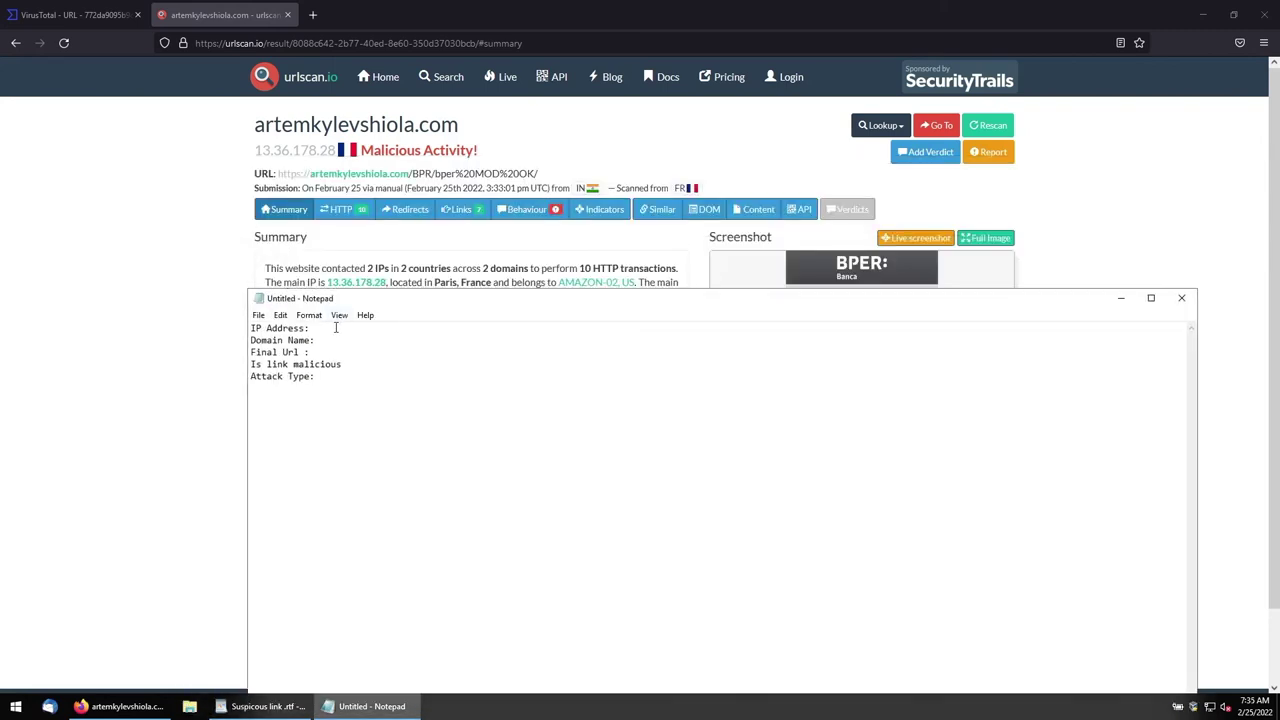
pyautogui.write('13.36.178.28')
# Copy the domain artemkylevshiola.com from urlscan.io into the Domain Name line
pyautogui.click(347, 341)
pyautogui.moveTo(569, 303); pyautogui.dragTo(894, 355)
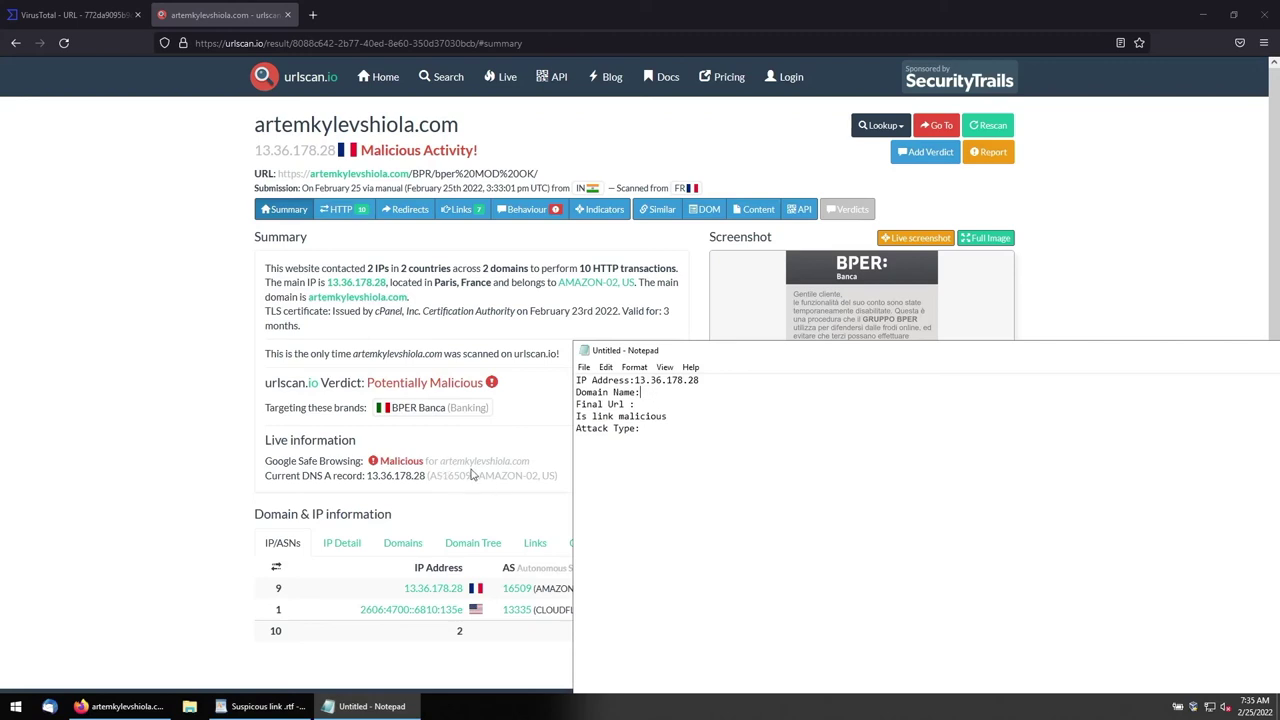
pyautogui.click(532, 467)
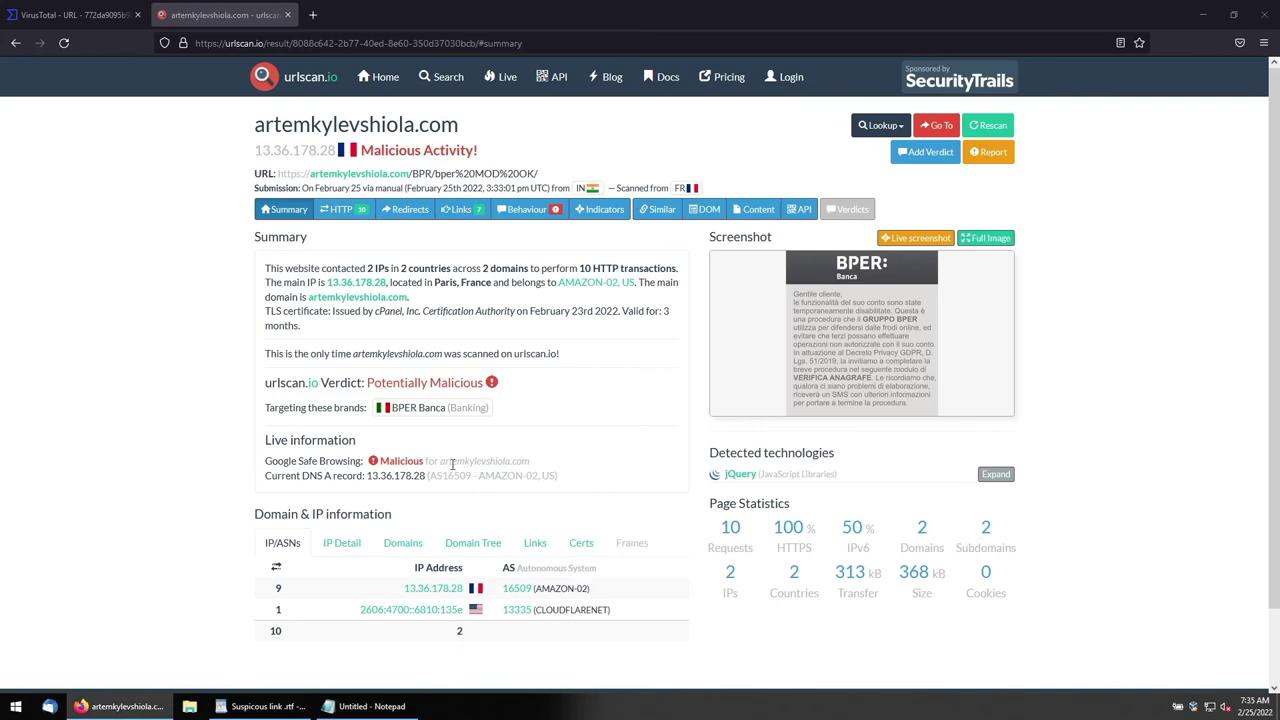
pyautogui.moveTo(440, 461); pyautogui.dragTo(533, 469)
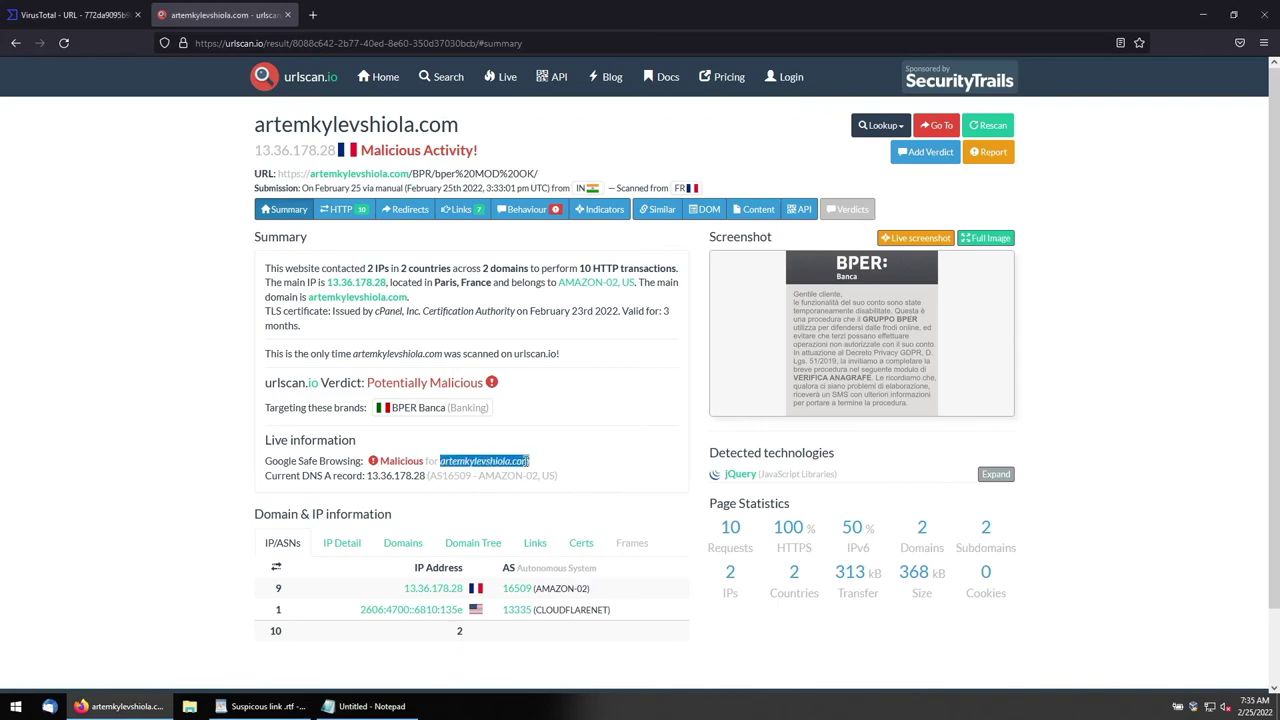
pyautogui.rightClick(527, 461)
pyautogui.click(565, 338)
pyautogui.click(357, 708)
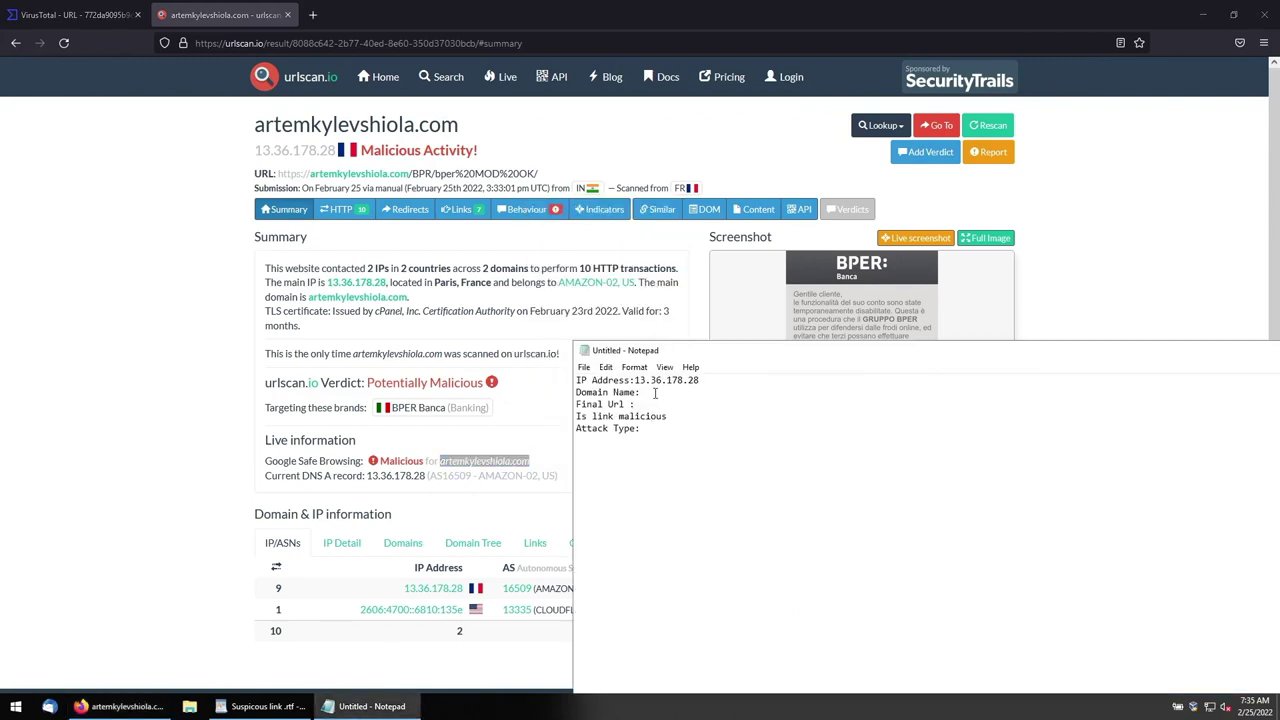
pyautogui.hotkey('ctrl', 'v')
# Copy the full submitted URL from urlscan.io into the Final Url line
pyautogui.click(650, 404)
pyautogui.click(550, 178)
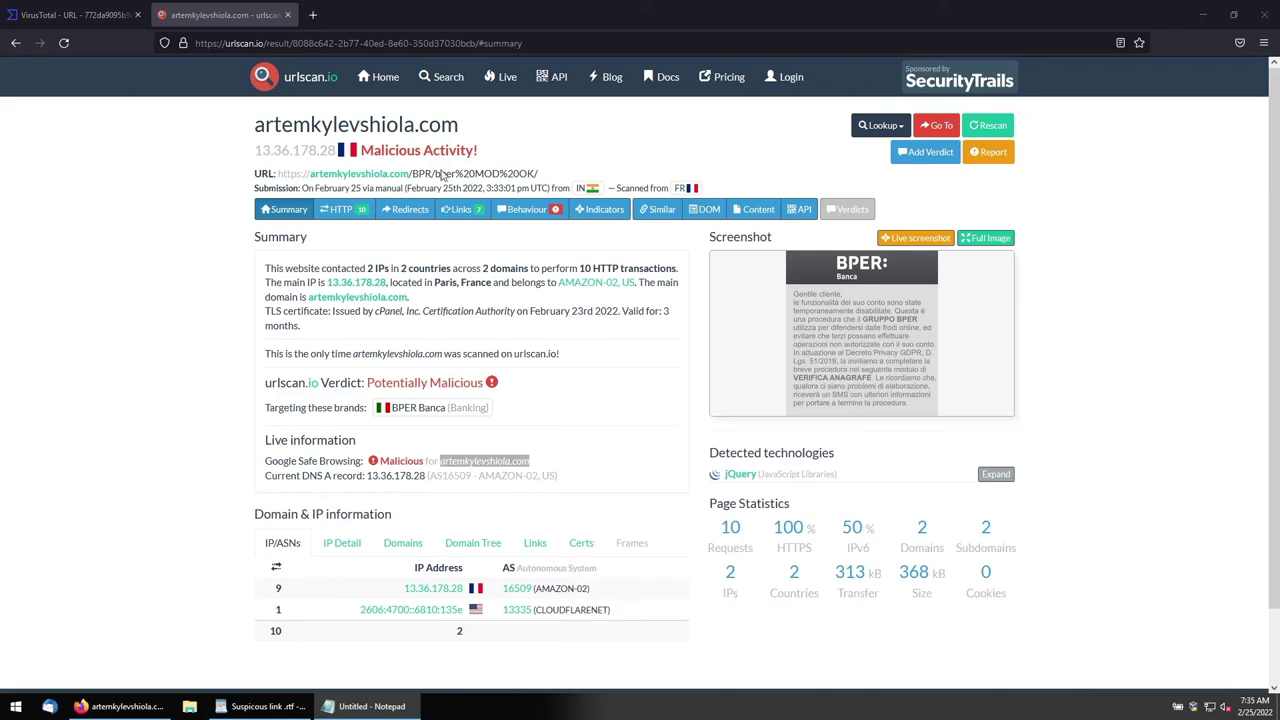
pyautogui.keyDown('shift'); pyautogui.click(278, 173); pyautogui.keyUp('shift')
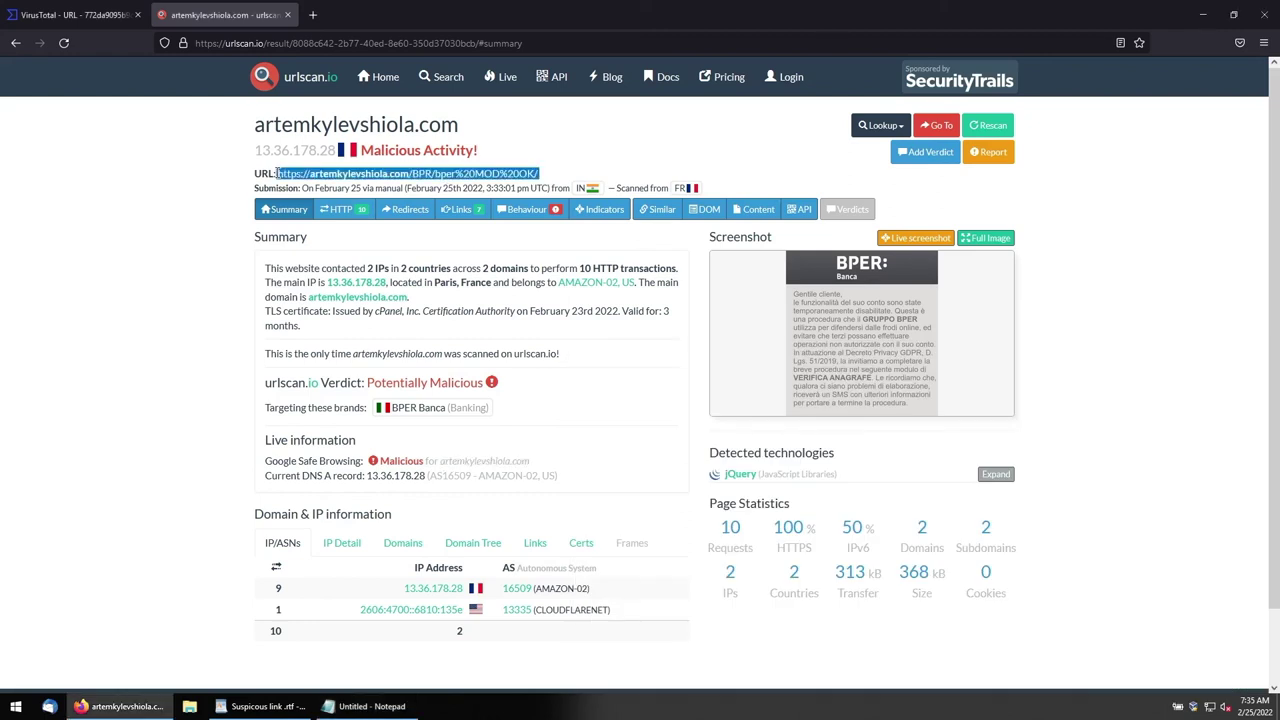
pyautogui.rightClick(278, 173)
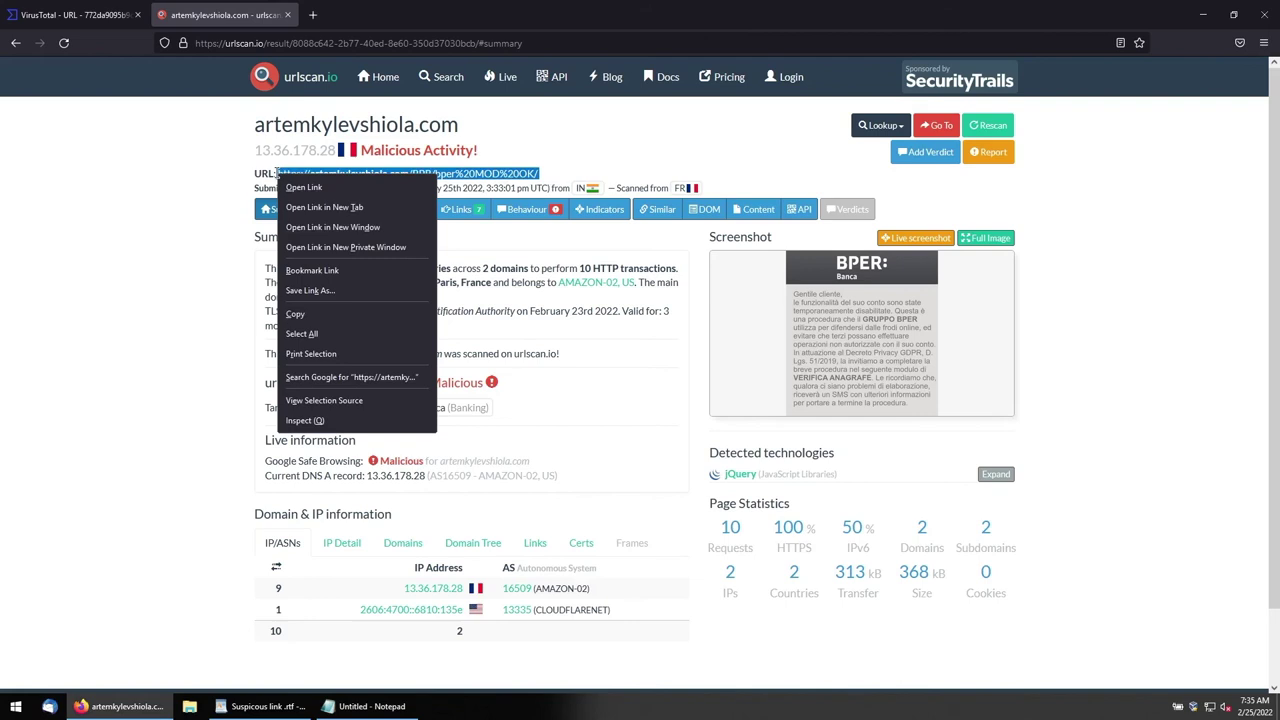
pyautogui.click(304, 318)
pyautogui.click(365, 706)
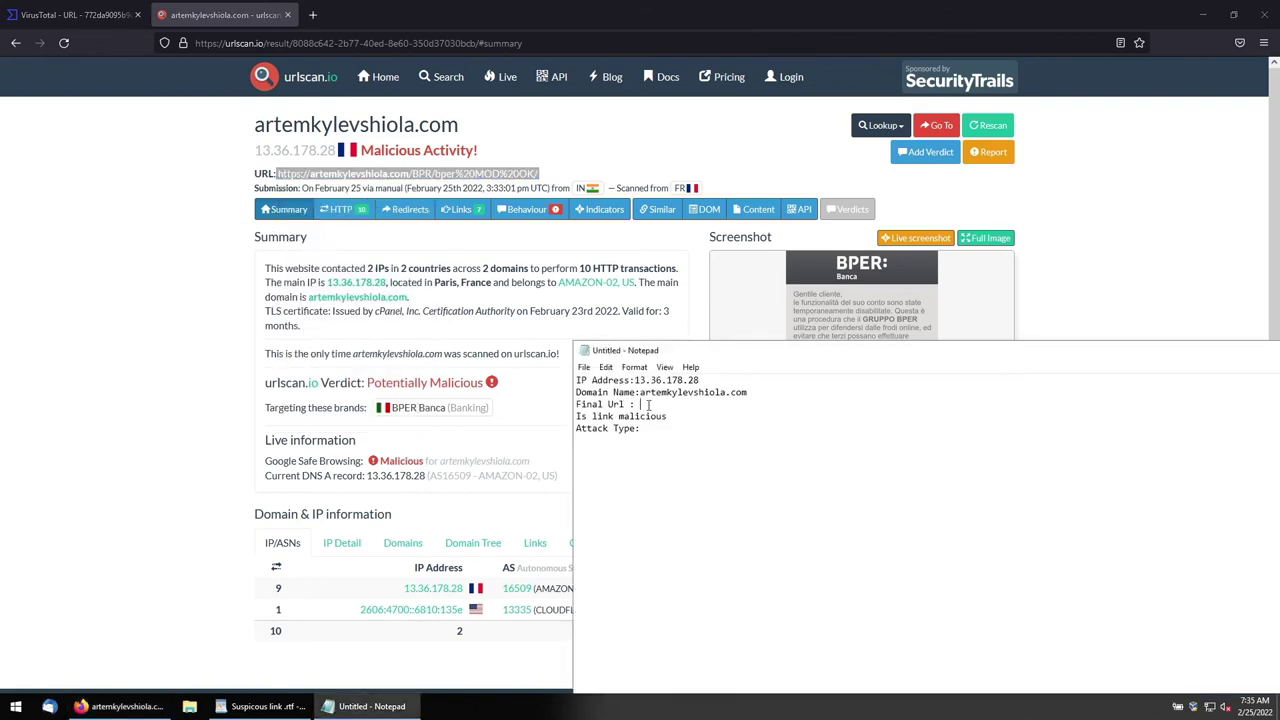
pyautogui.click(648, 405)
pyautogui.hotkey('ctrl', 'v')
# Mark the link malicious 'yes' and the attack type 'Phiphing'
pyautogui.click(690, 428)
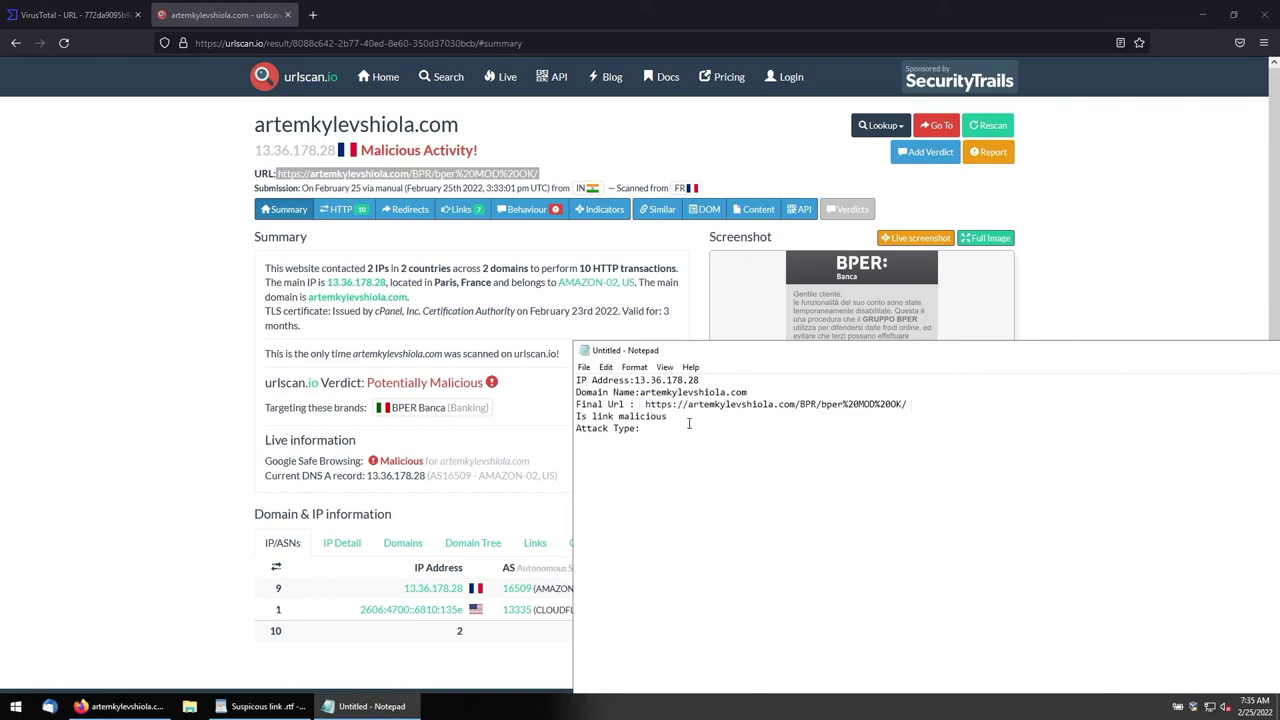
pyautogui.click(687, 419)
pyautogui.write(': ')
pyautogui.write('yes Attack Type:')
pyautogui.write('Phiphing')
# Reposition the finished Notepad IOC note window
pyautogui.moveTo(741, 350); pyautogui.dragTo(485, 218)
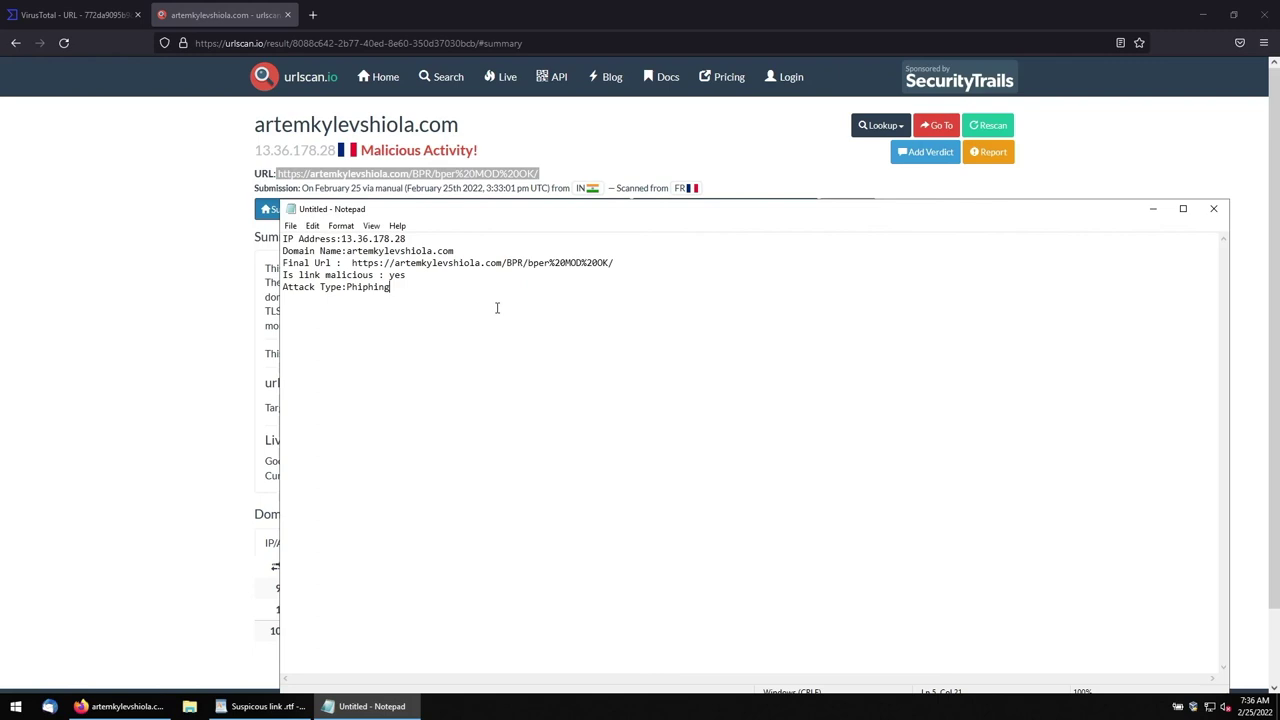
pyautogui.click(1153, 212)
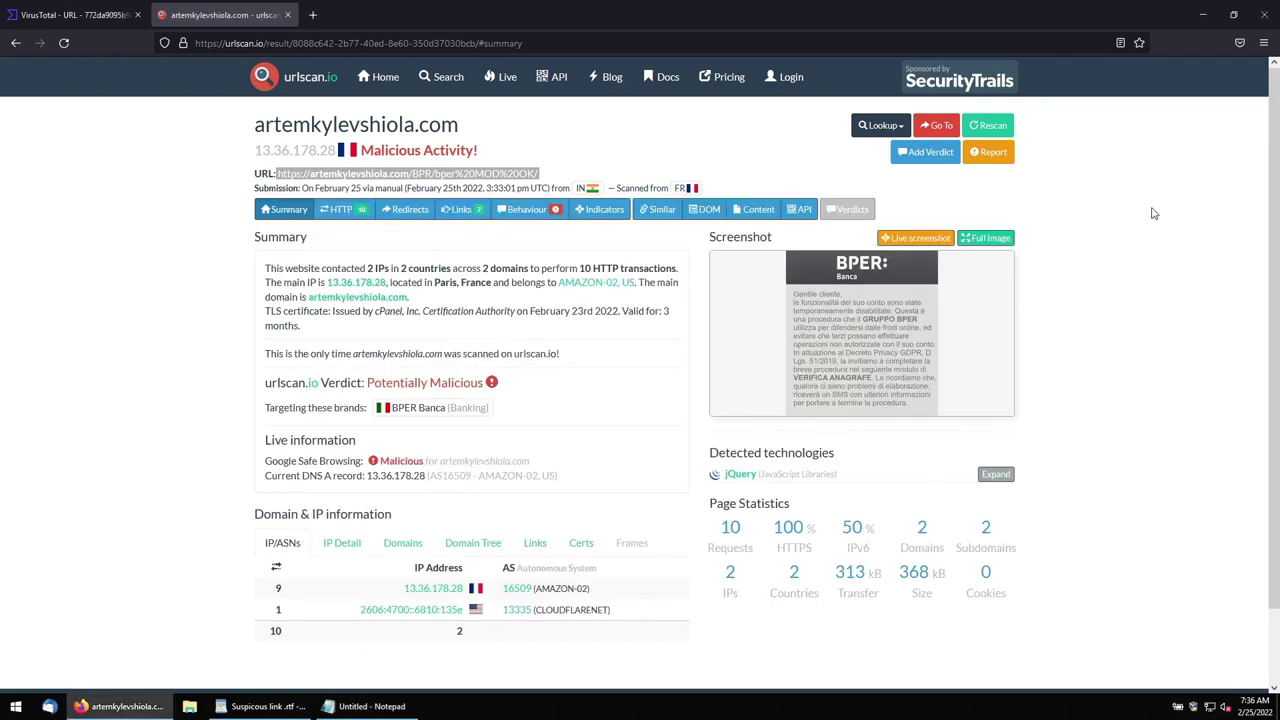